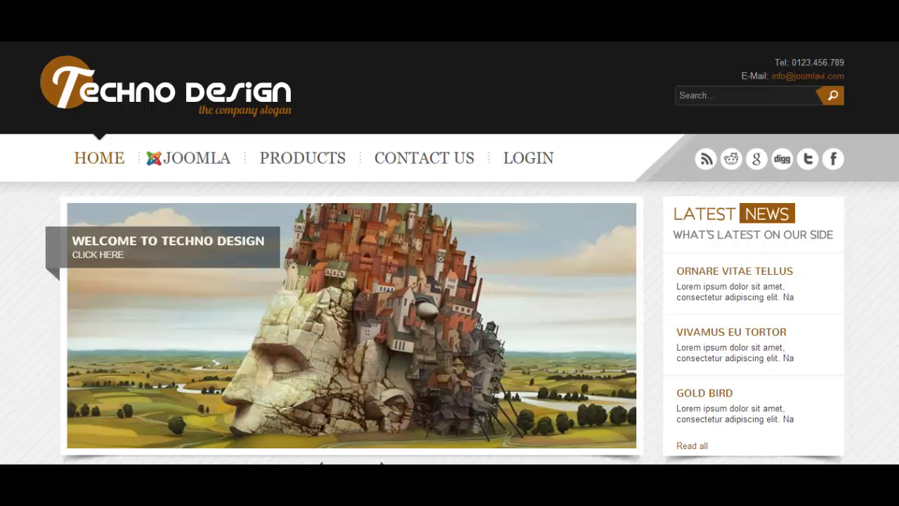
# Step: Examine the Techno Design homepage, including its slideshow, content sections, sidebar, footer and main navigation
pyautogui.scroll(-15, 449, 253)
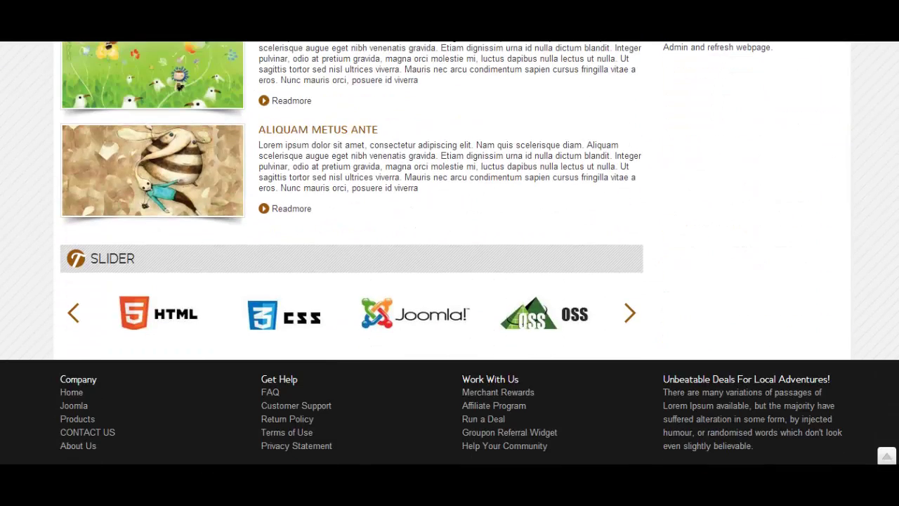
pyautogui.scroll(2, 809, 345)
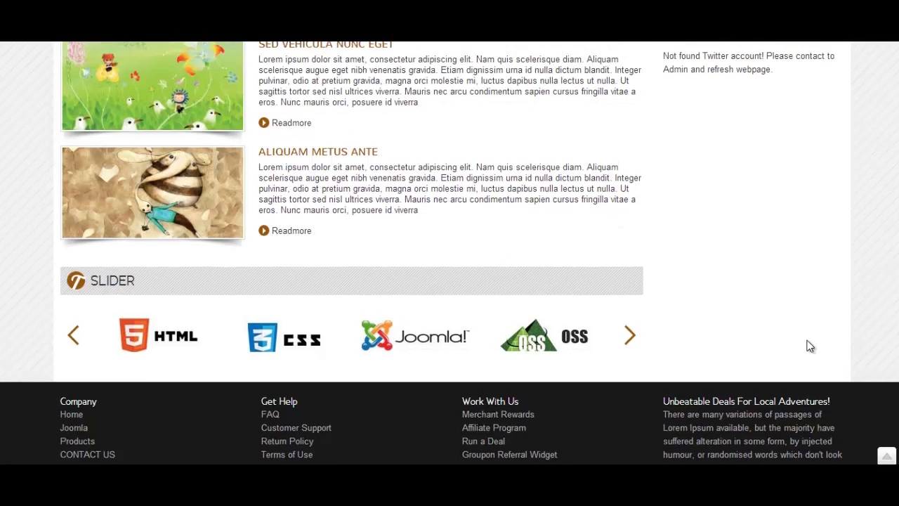
pyautogui.scroll(6, 501, 219)
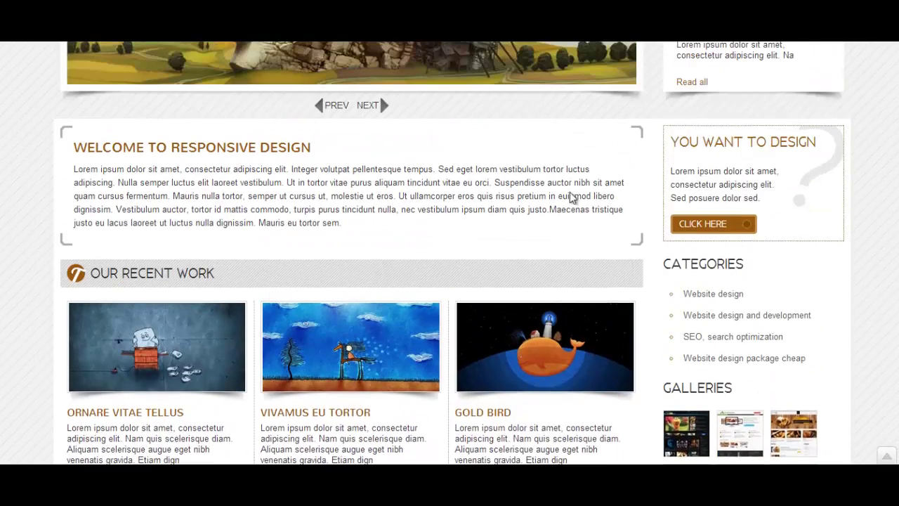
pyautogui.scroll(3, 404, 206)
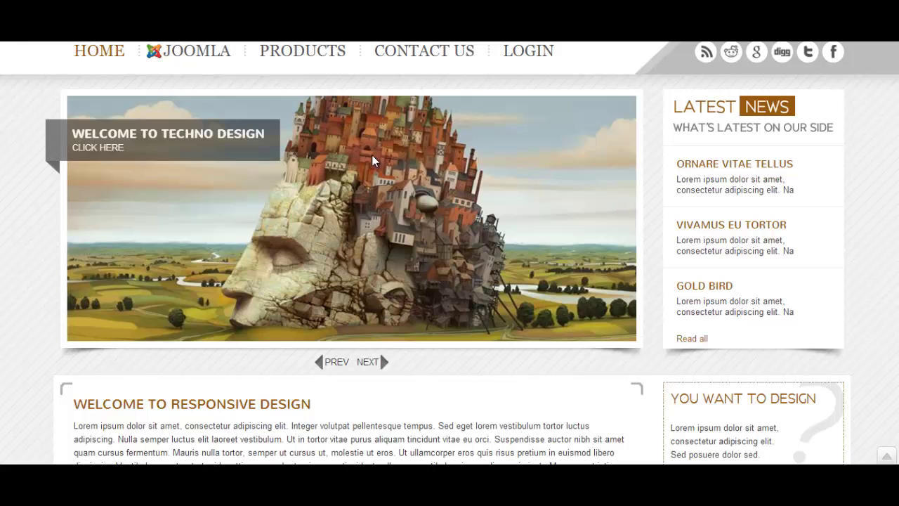
pyautogui.scroll(-3, 224, 225)
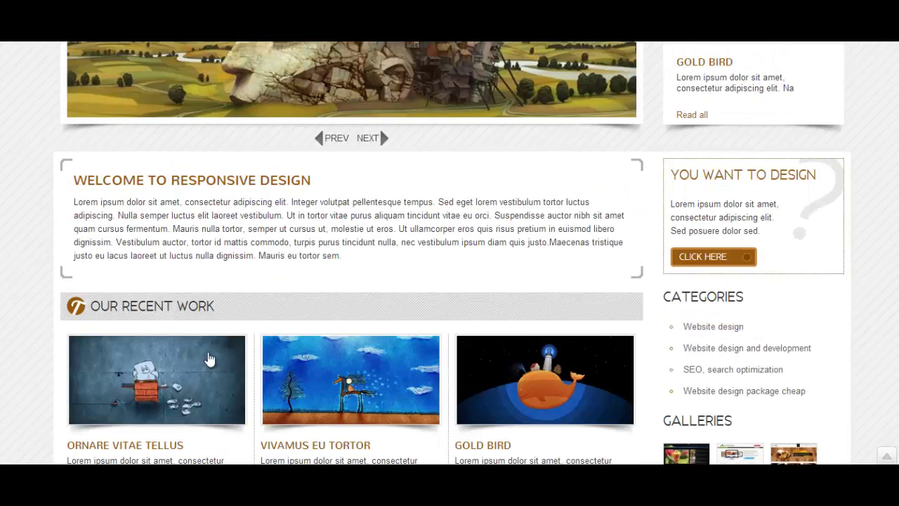
pyautogui.scroll(3, 316, 309)
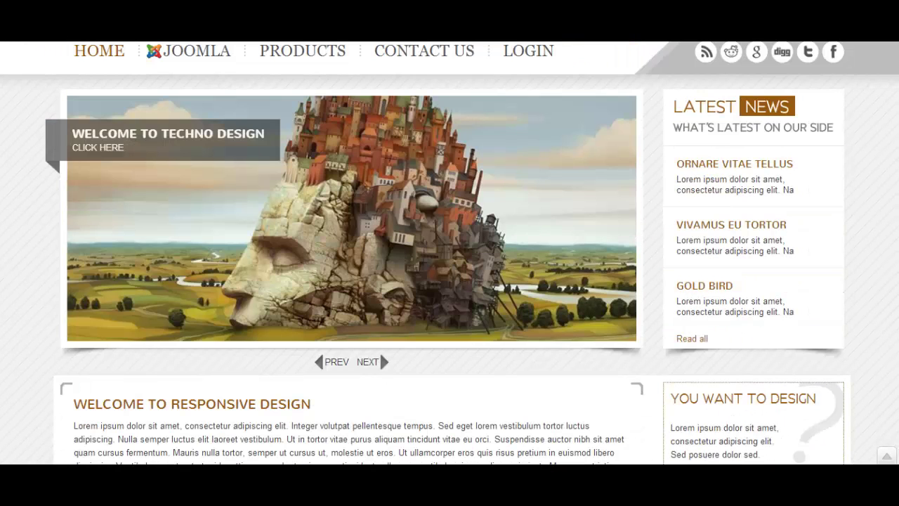
pyautogui.scroll(-1, 449, 253)
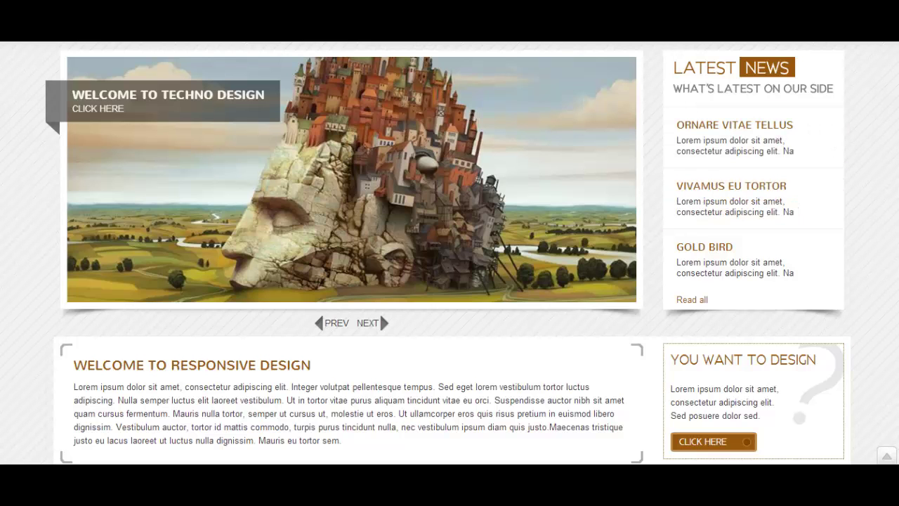
pyautogui.scroll(-5, 449, 253)
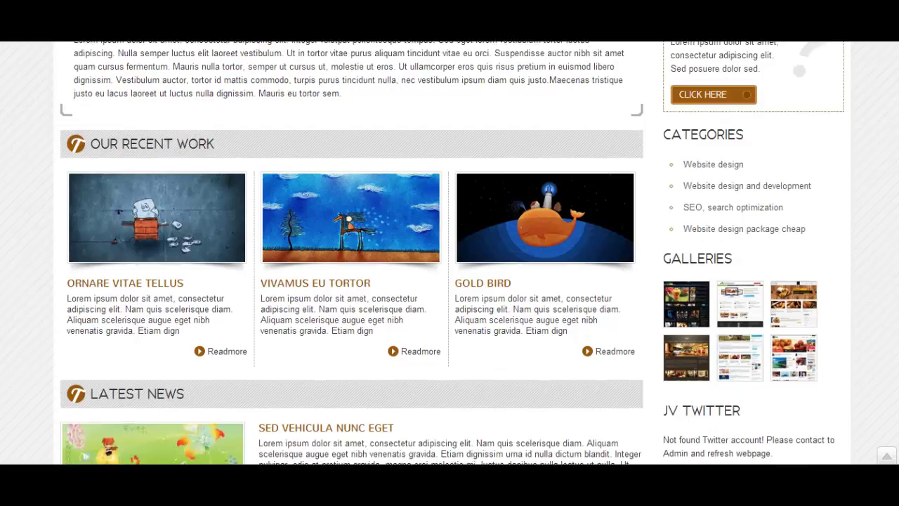
pyautogui.scroll(5, 595, 293)
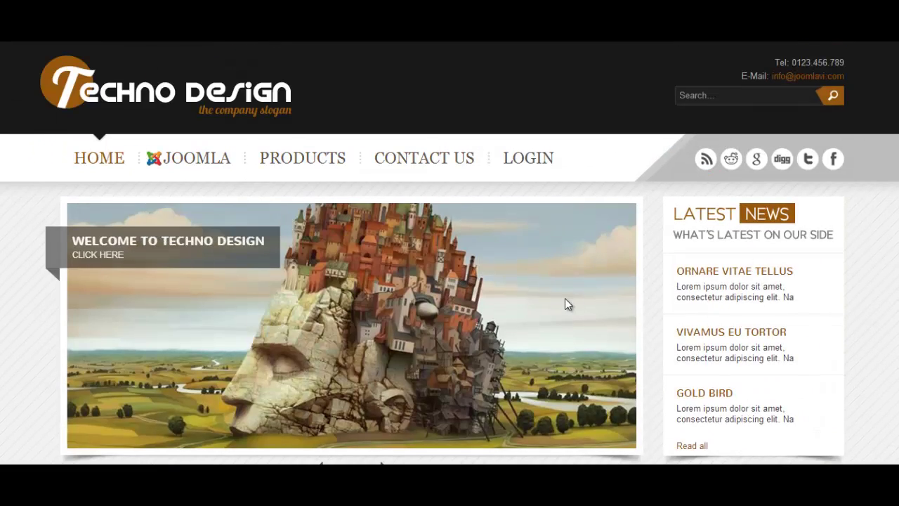
pyautogui.scroll(-2, 541, 302)
pyautogui.scroll(-2, 246, 239)
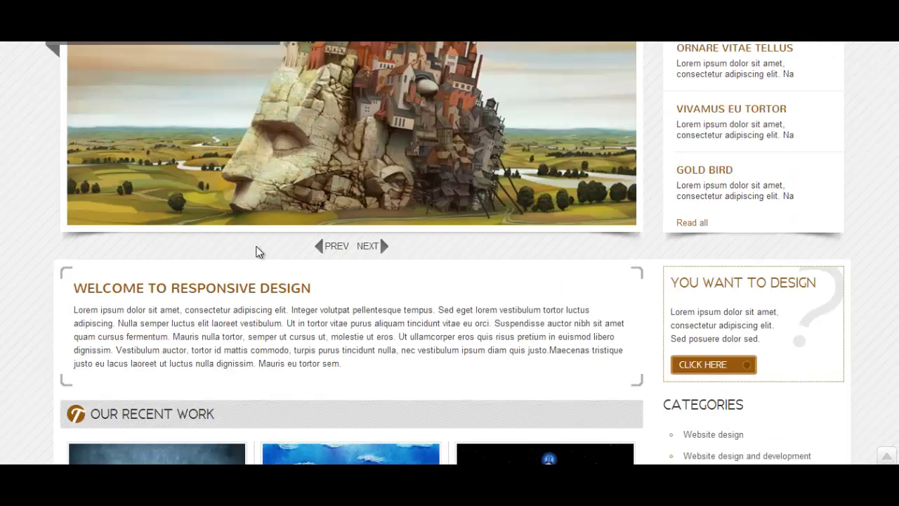
pyautogui.scroll(-2, 340, 323)
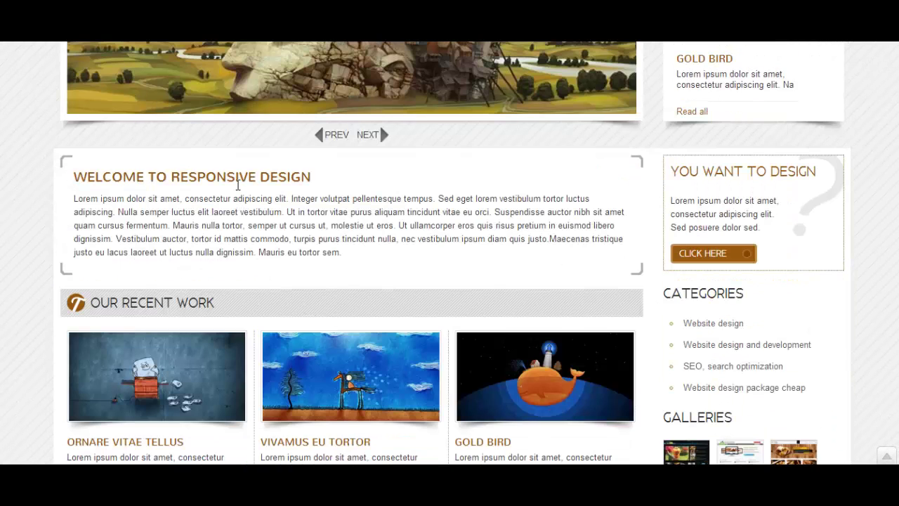
pyautogui.scroll(-4, 220, 313)
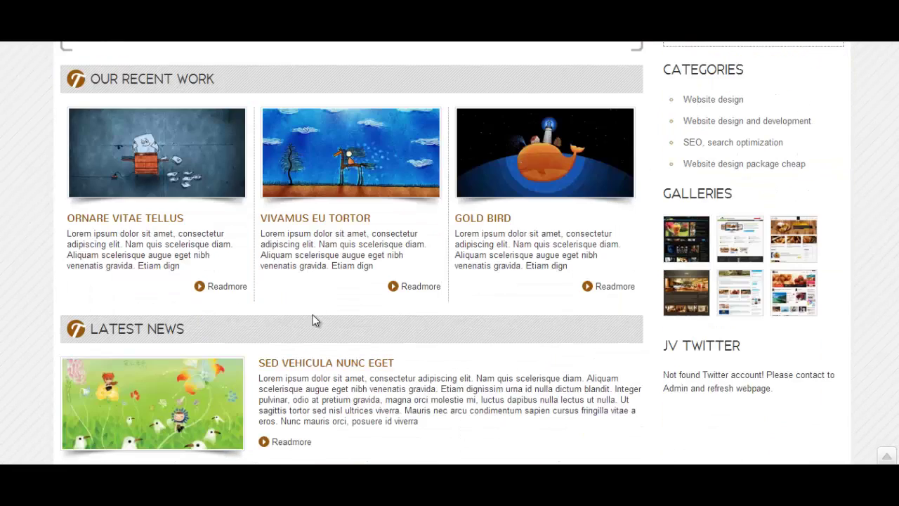
pyautogui.click(887, 456)
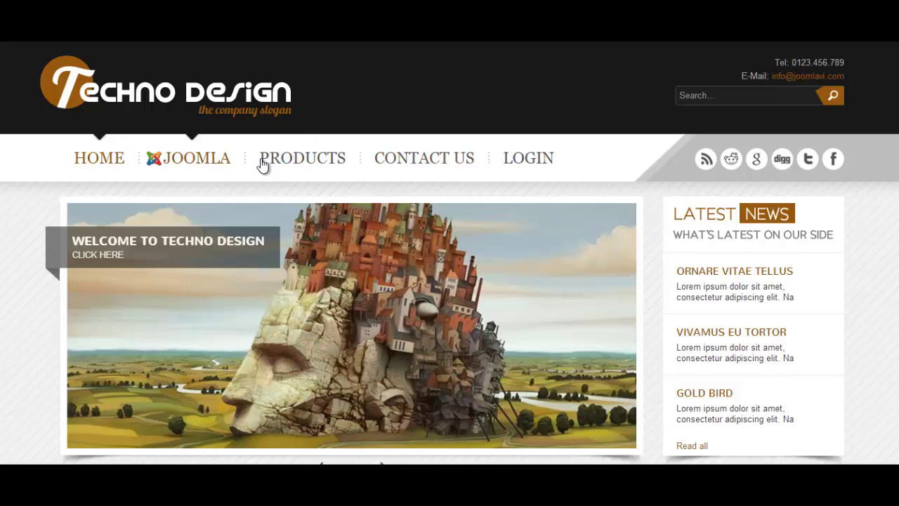
pyautogui.click(525, 169)
pyautogui.moveTo(198, 173)
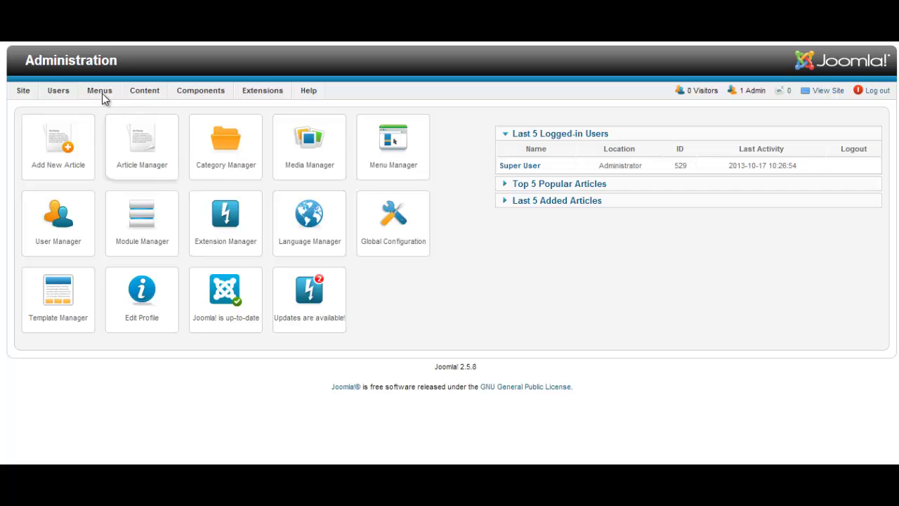
# Step: Open the list of Main Menu items in the Joomla administration and look through it
pyautogui.click(100, 91)
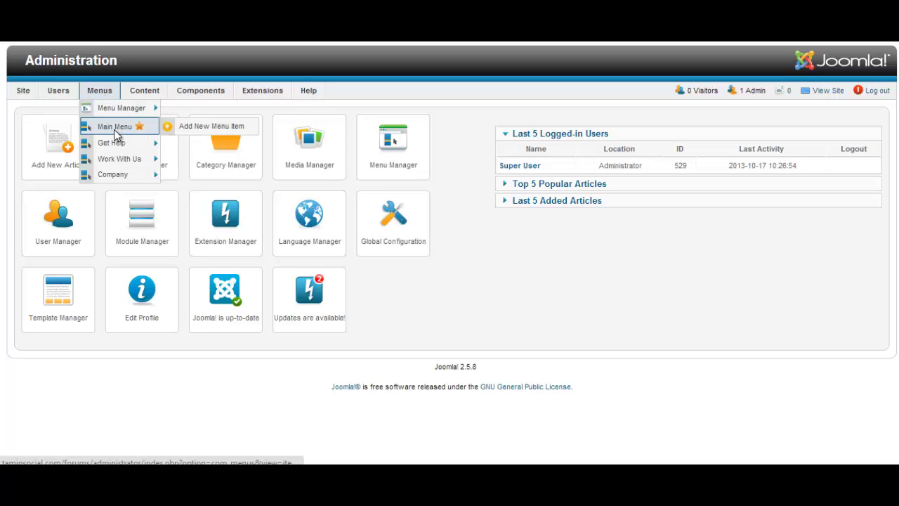
pyautogui.click(116, 132)
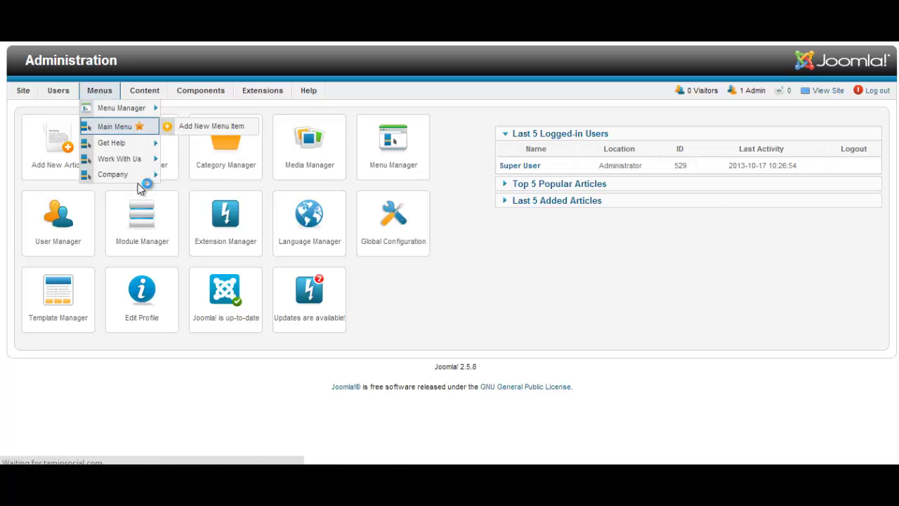
pyautogui.scroll(-5, 302, 332)
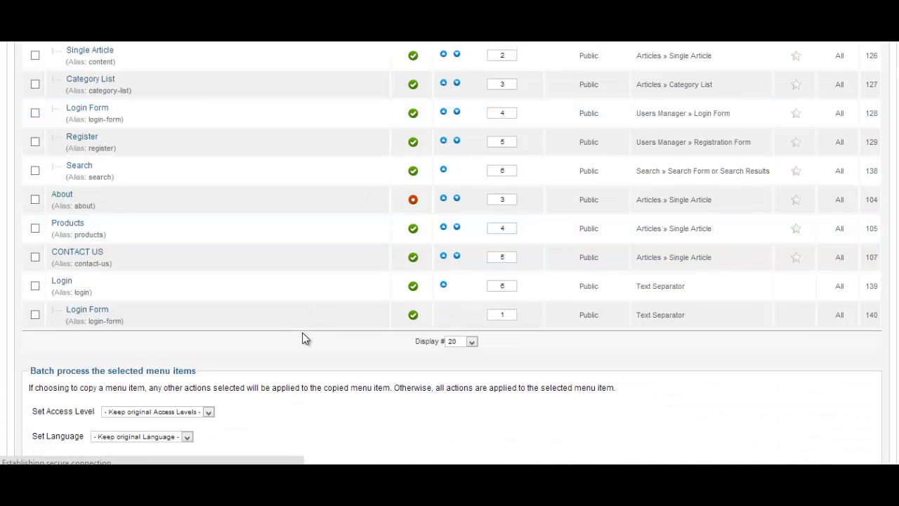
pyautogui.scroll(5, 272, 321)
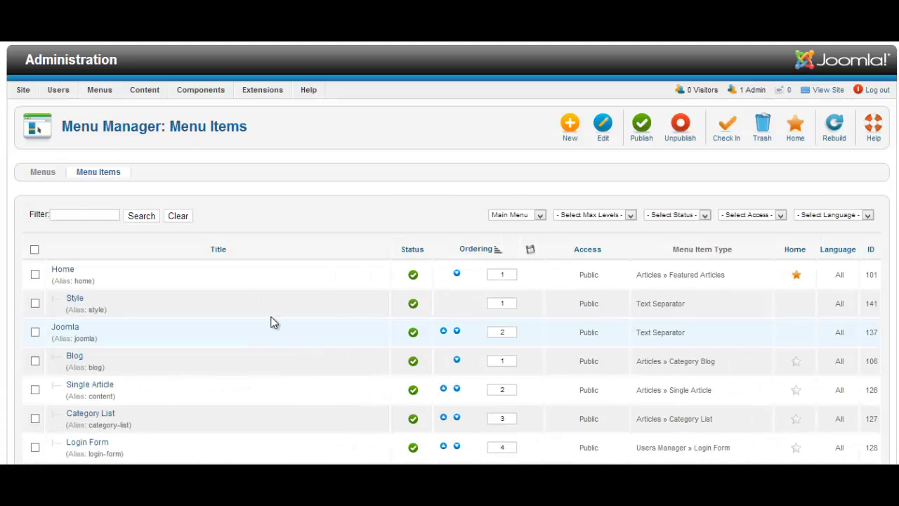
# Step: Unpublish all Main Menu items together, leaving Home, Joomla, About, CONTACT US and Login out of the selection
pyautogui.scroll(-2, 269, 316)
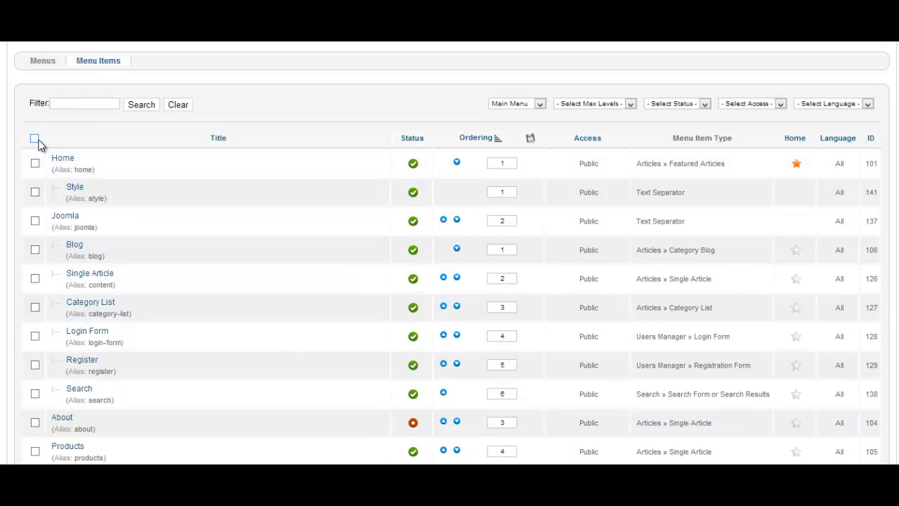
pyautogui.click(34, 139)
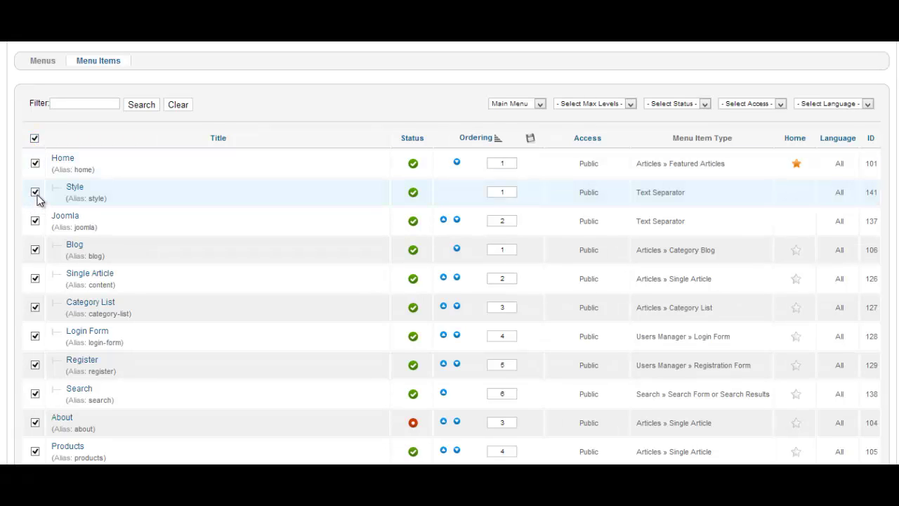
pyautogui.click(36, 193)
pyautogui.click(37, 193)
pyautogui.click(36, 221)
pyautogui.click(36, 163)
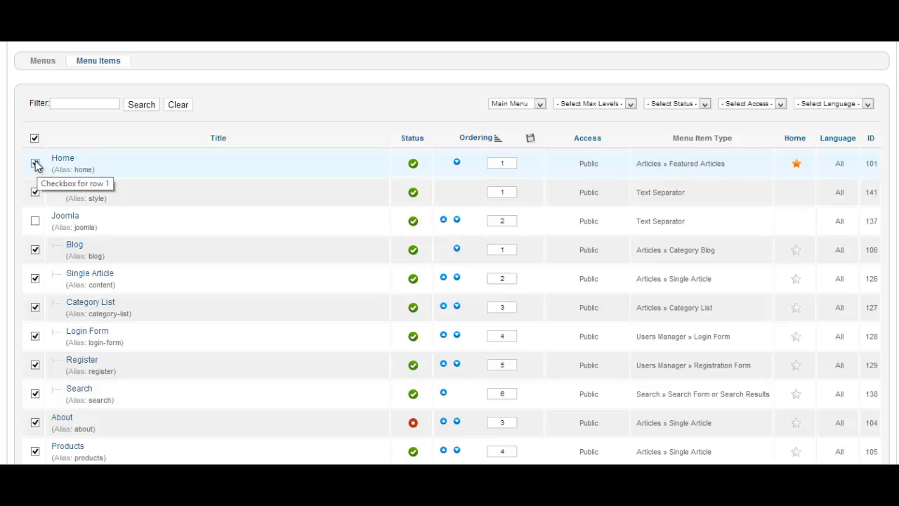
pyautogui.scroll(-5, 31, 260)
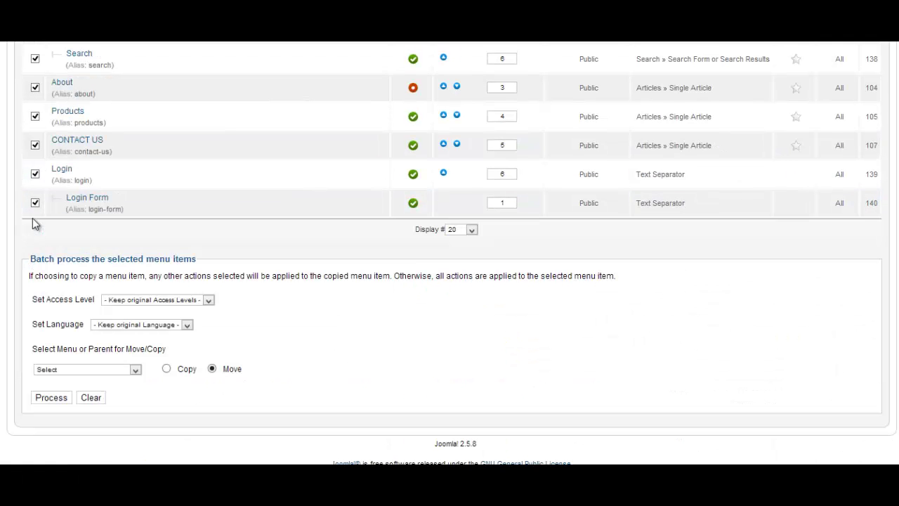
pyautogui.scroll(2, 39, 179)
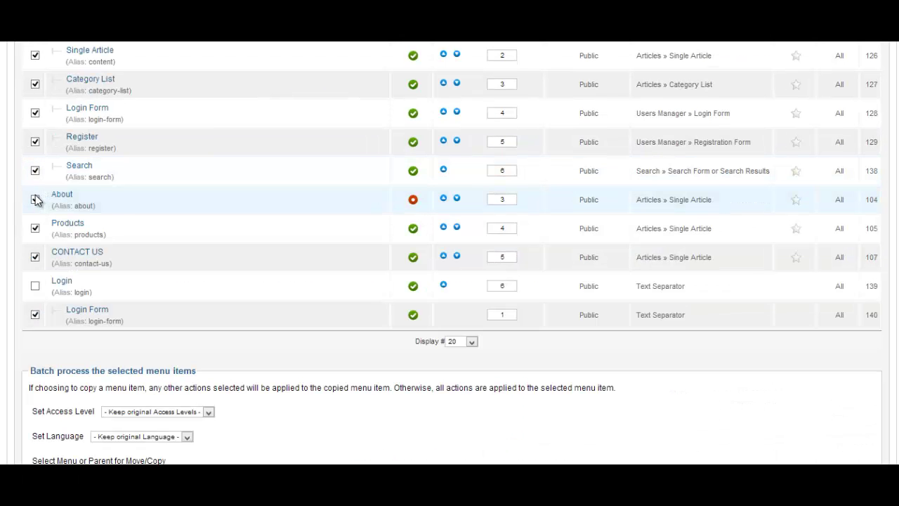
pyautogui.click(36, 200)
pyautogui.scroll(2, 37, 197)
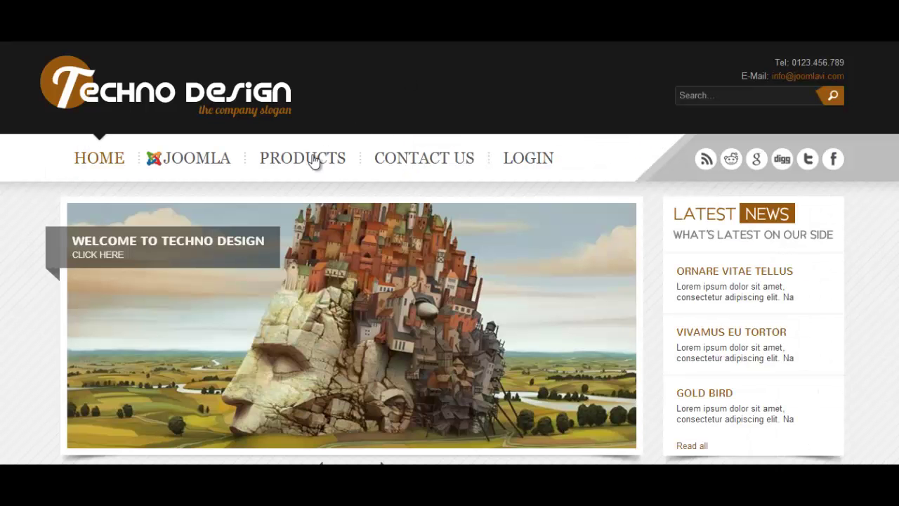
pyautogui.moveTo(191, 171)
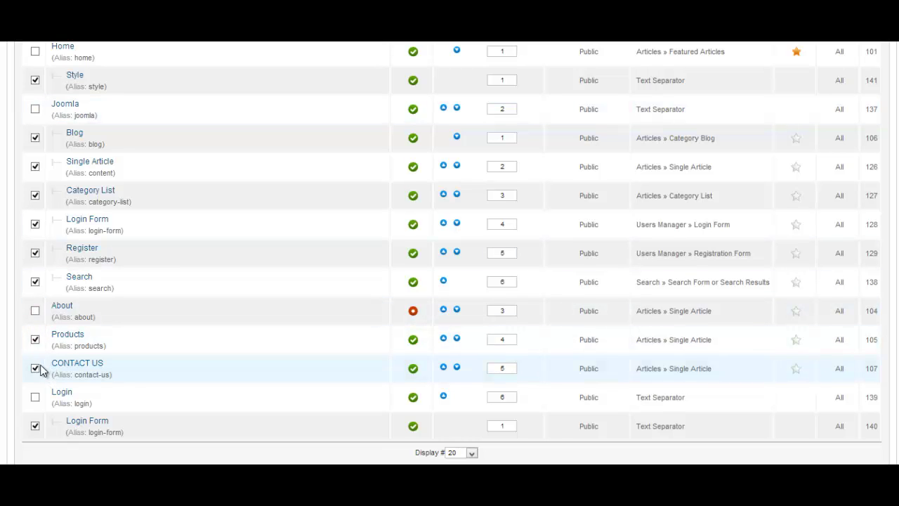
pyautogui.scroll(5, 562, 290)
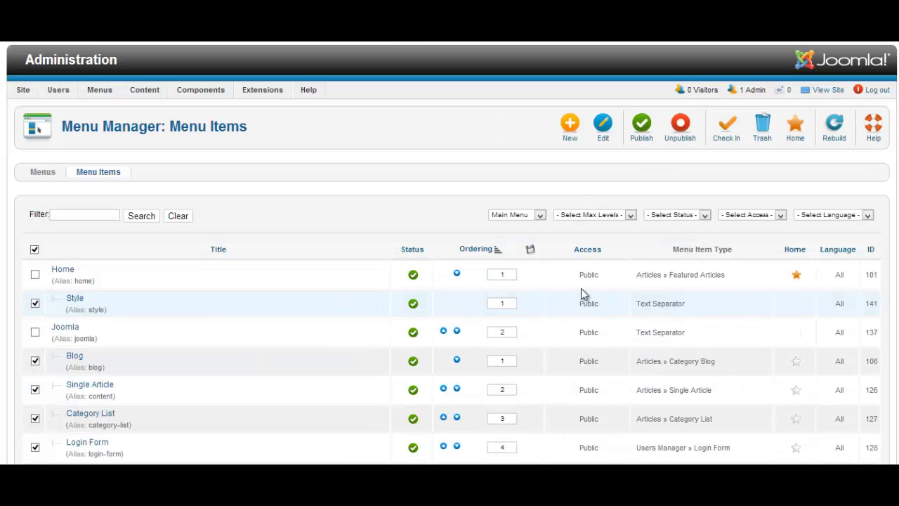
pyautogui.click(680, 130)
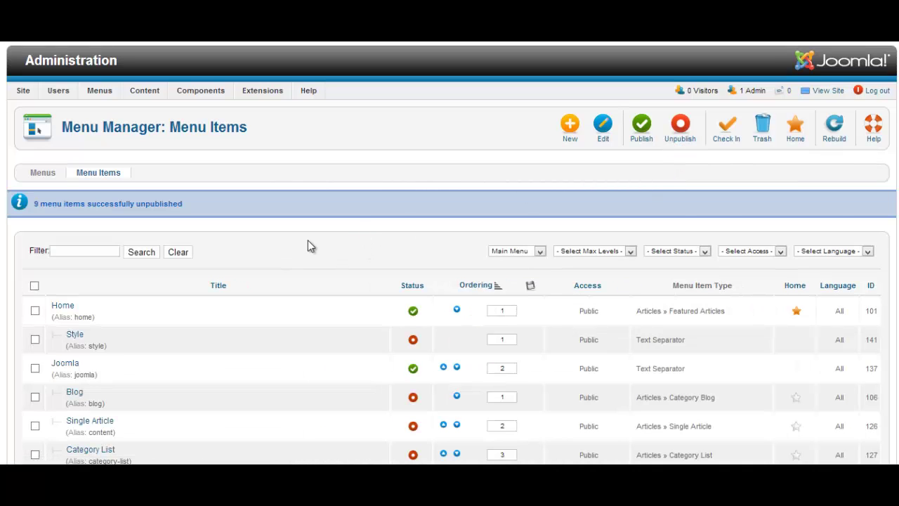
# Step: Filter the menu item list by status to show only Published items
pyautogui.click(621, 257)
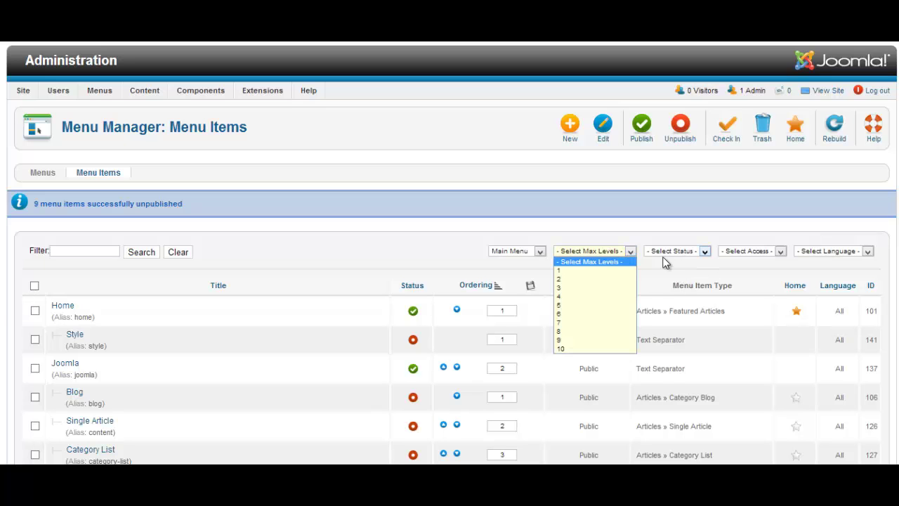
pyautogui.click(673, 258)
pyautogui.click(664, 255)
pyautogui.click(663, 270)
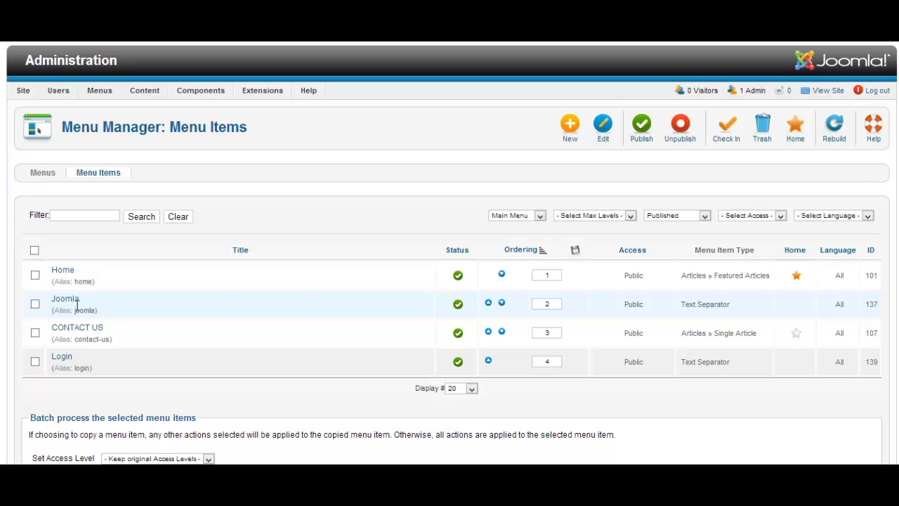
# Step: Rename the Joomla menu item as Rules, clear its alias, and save and close it
pyautogui.click(64, 299)
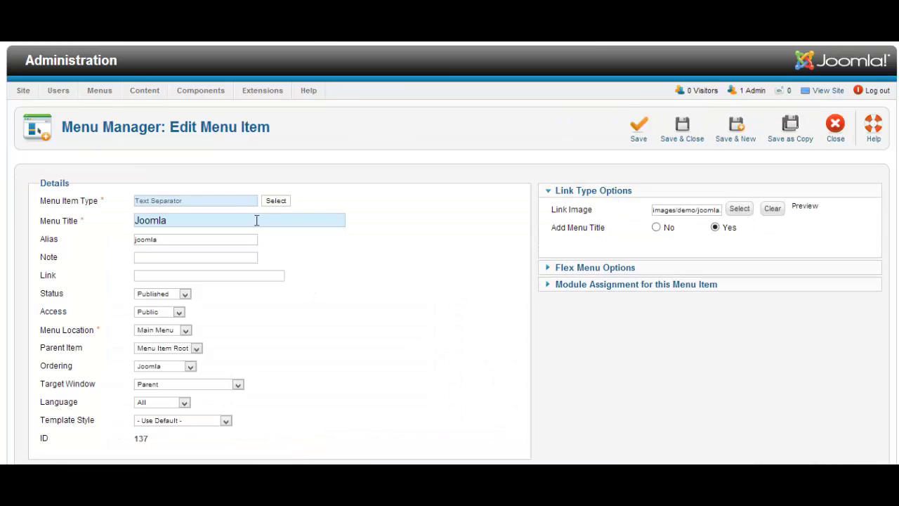
pyautogui.doubleClick(255, 219)
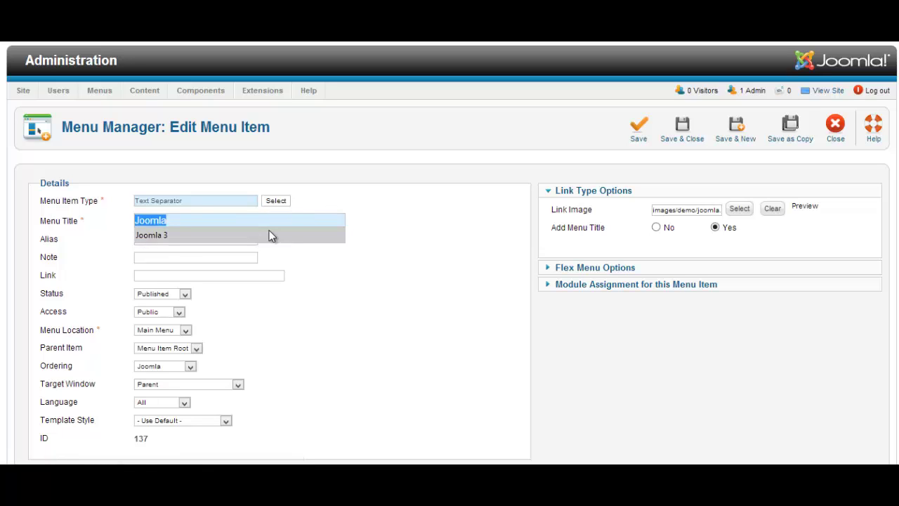
pyautogui.write('Rules')
pyautogui.press('Tab')
pyautogui.press('BackSpace')
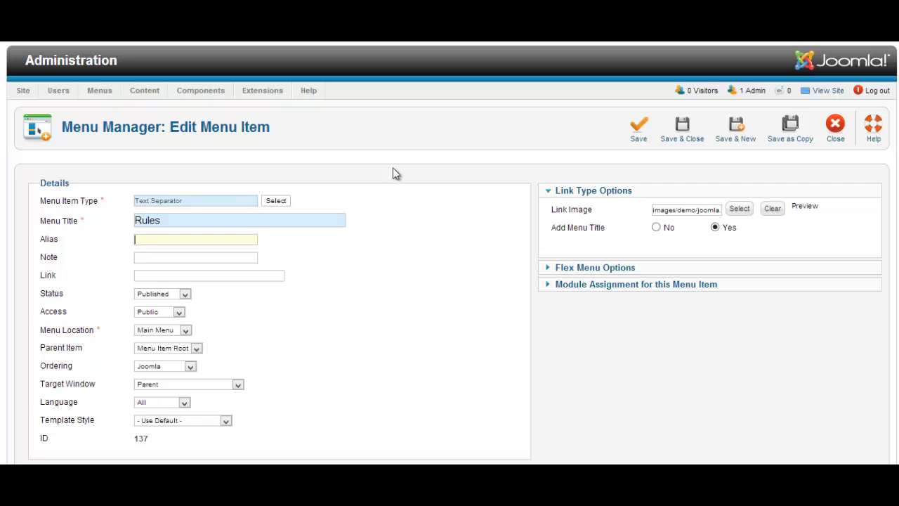
pyautogui.click(686, 133)
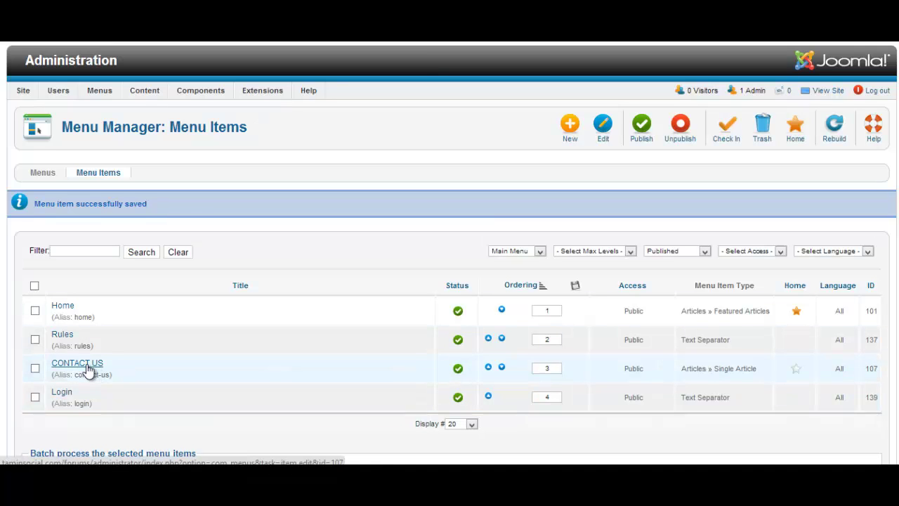
# Step: Try to rename the CONTACT US menu item as FAQ with its alias cleared, and save and close it
pyautogui.click(87, 365)
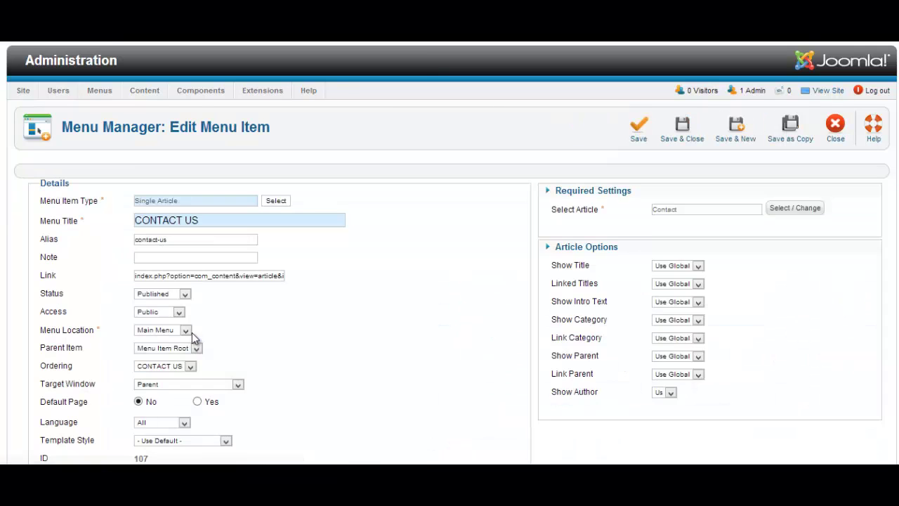
pyautogui.tripleClick(203, 222)
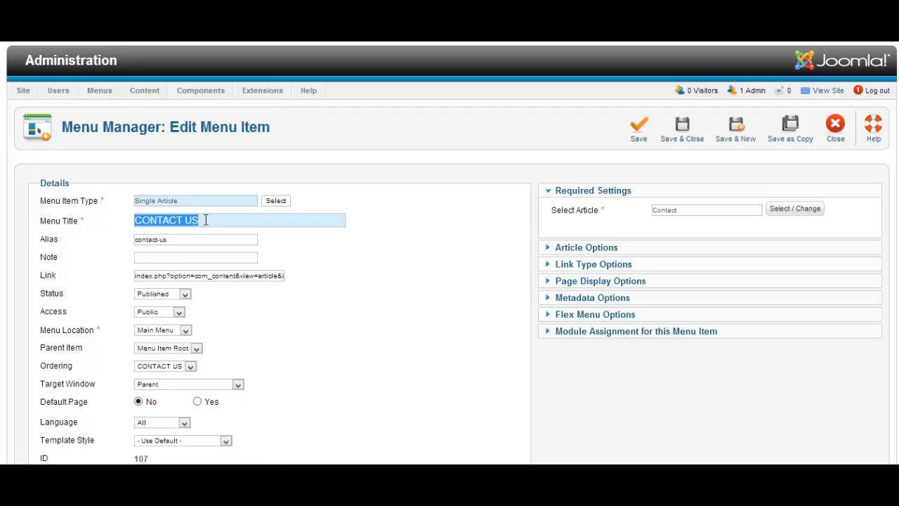
pyautogui.write('FAQ')
pyautogui.press('Tab')
pyautogui.press('BackSpace')
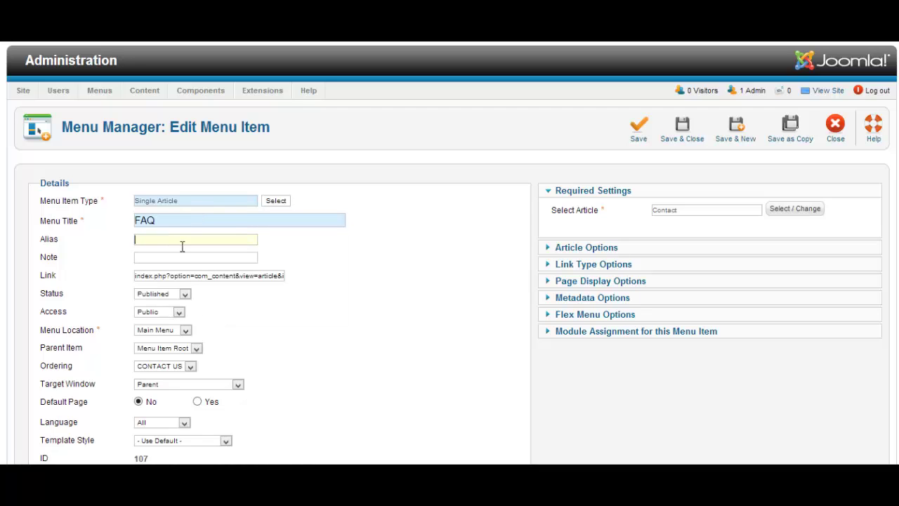
pyautogui.click(688, 139)
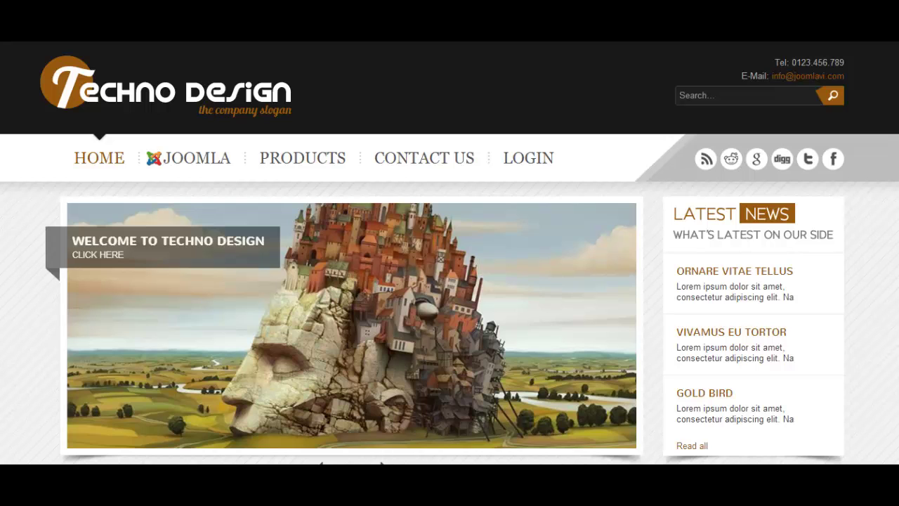
# Step: Examine the Get Help links in the Techno Design site's footer for an existing FAQ item
pyautogui.scroll(-10, 450, 253)
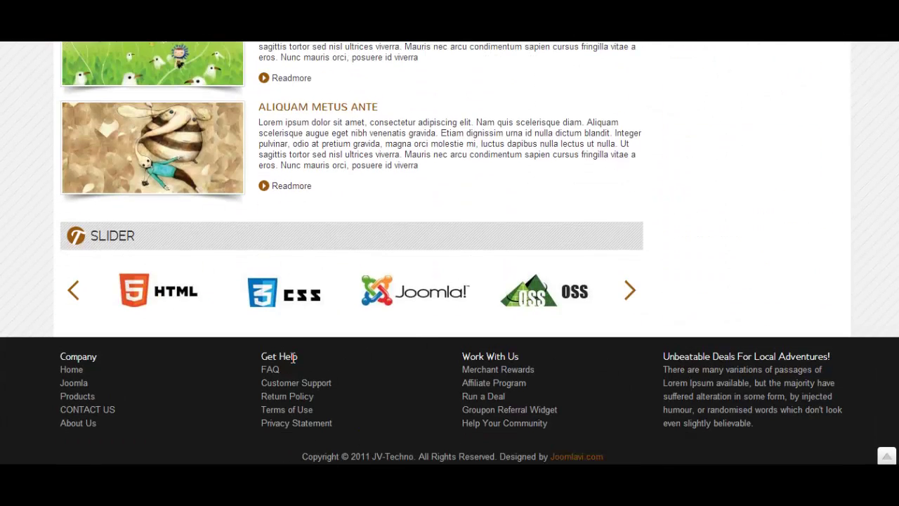
pyautogui.moveTo(280, 370); pyautogui.dragTo(256, 374)
pyautogui.moveTo(898, 449)
pyautogui.mouseDown()
pyautogui.moveTo(897, 186)
pyautogui.moveTo(898, 453)
pyautogui.mouseUp()
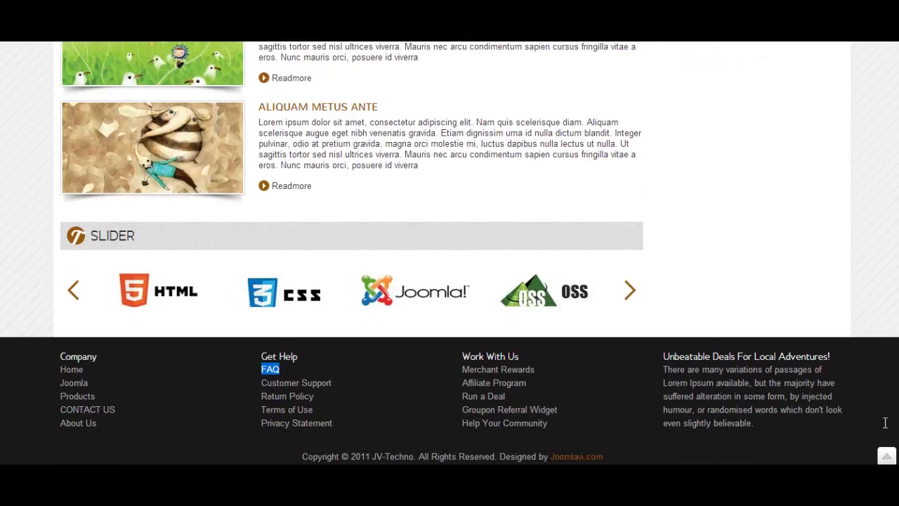
pyautogui.click(329, 361)
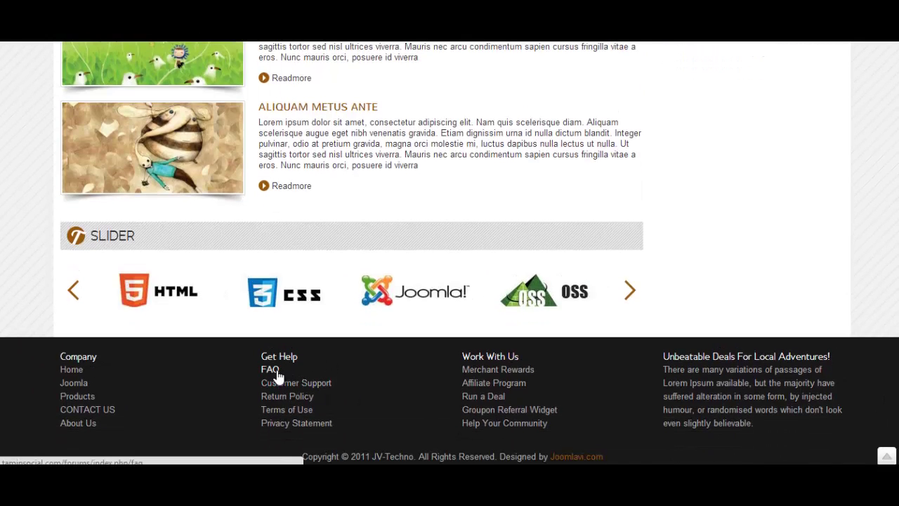
pyautogui.click(278, 369)
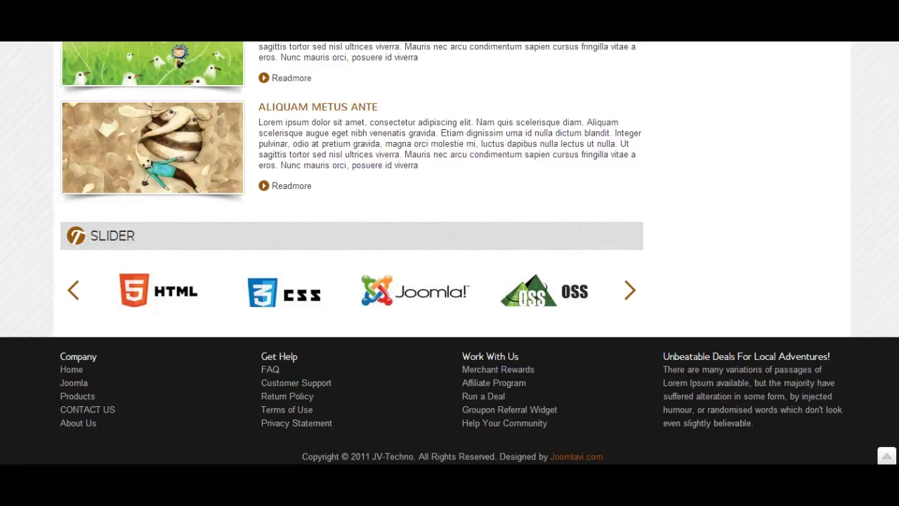
pyautogui.scroll(-10, 732, 373)
pyautogui.click(273, 370)
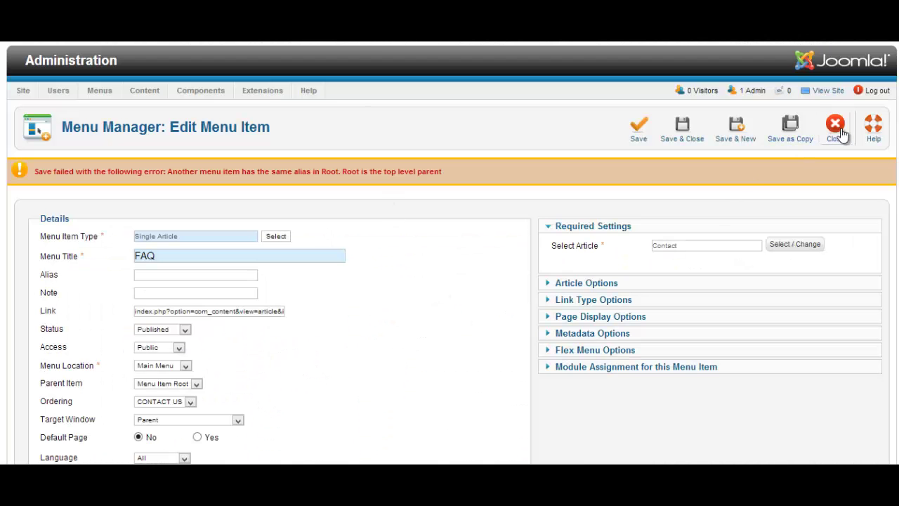
# Step: Close the CONTACT US item without saving and open the list of Get Help menu items
pyautogui.click(837, 132)
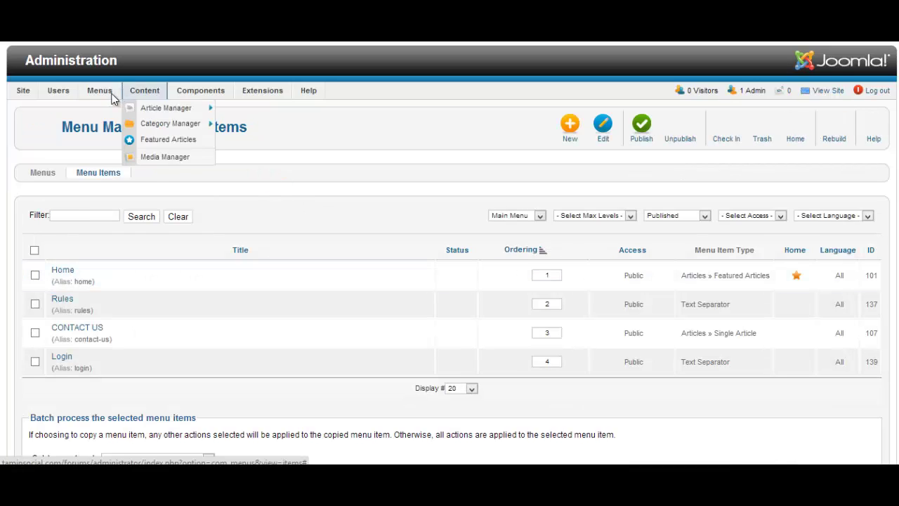
pyautogui.moveTo(108, 97)
pyautogui.click(110, 144)
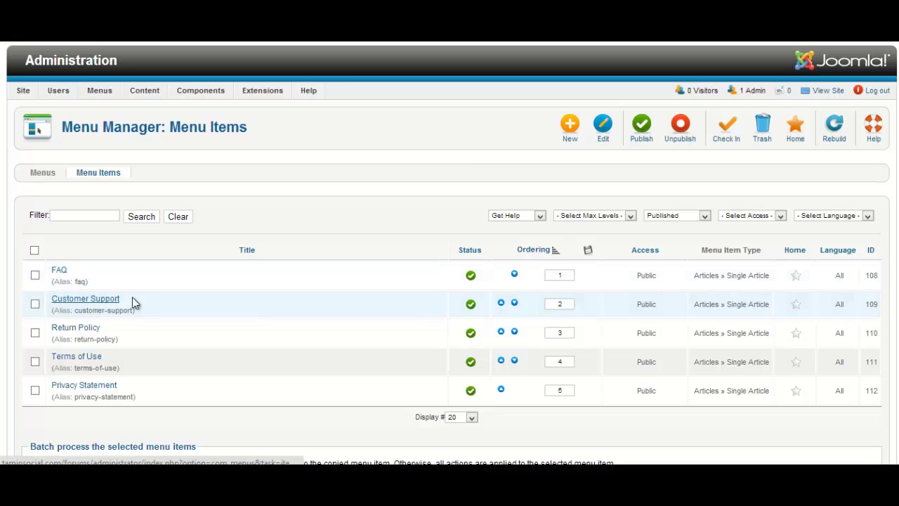
pyautogui.scroll(-3, 132, 297)
pyautogui.scroll(3, 122, 294)
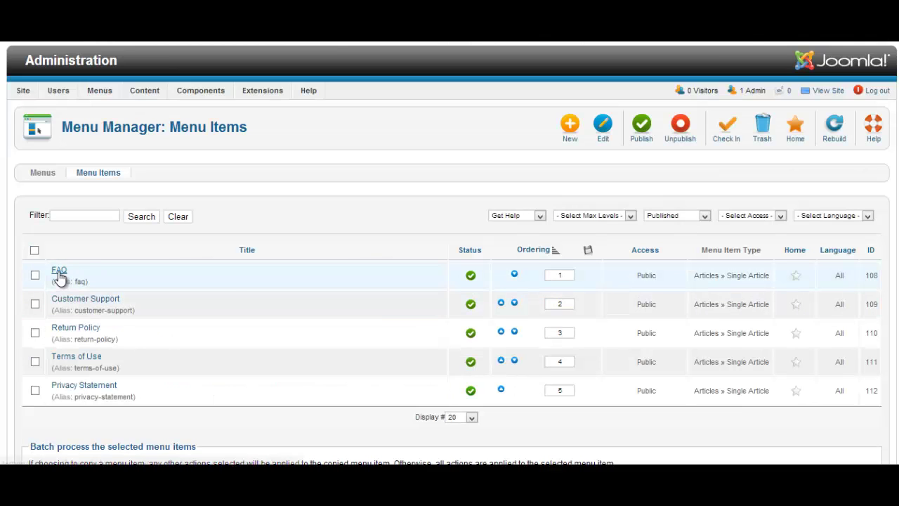
# Step: Change the FAQ item's menu location from Get Help to Main Menu and save it
pyautogui.click(59, 274)
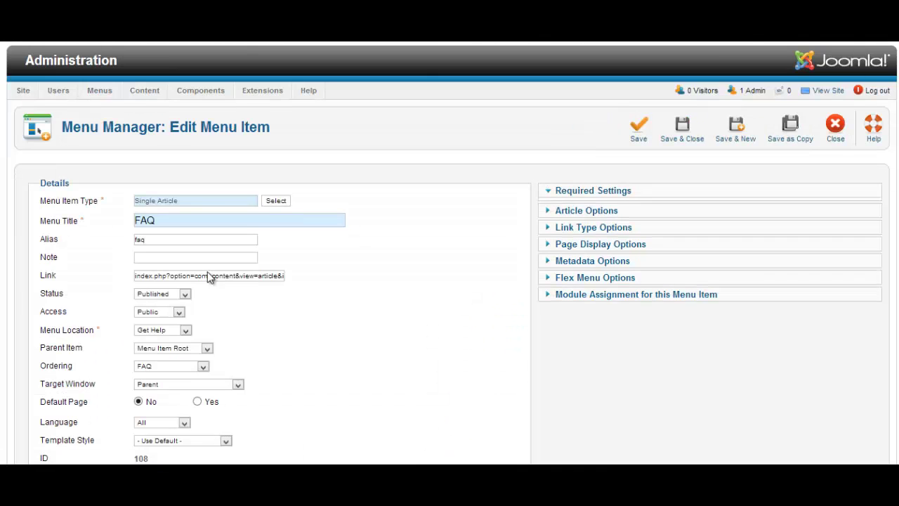
pyautogui.scroll(-2, 239, 326)
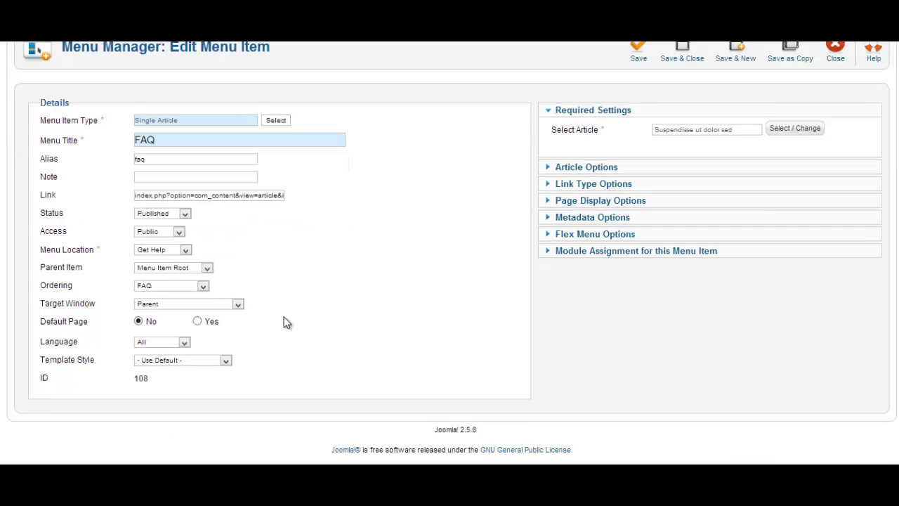
pyautogui.moveTo(94, 251); pyautogui.dragTo(40, 254)
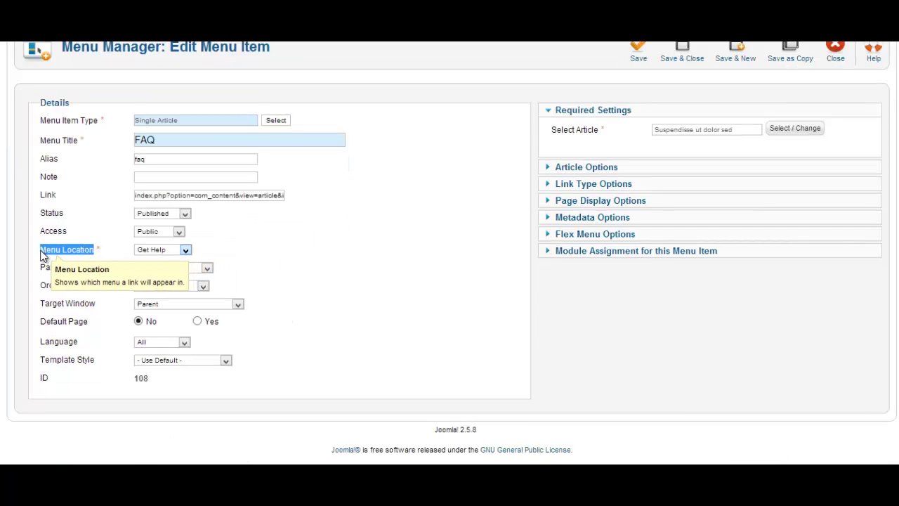
pyautogui.click(186, 251)
pyautogui.click(175, 276)
pyautogui.click(440, 242)
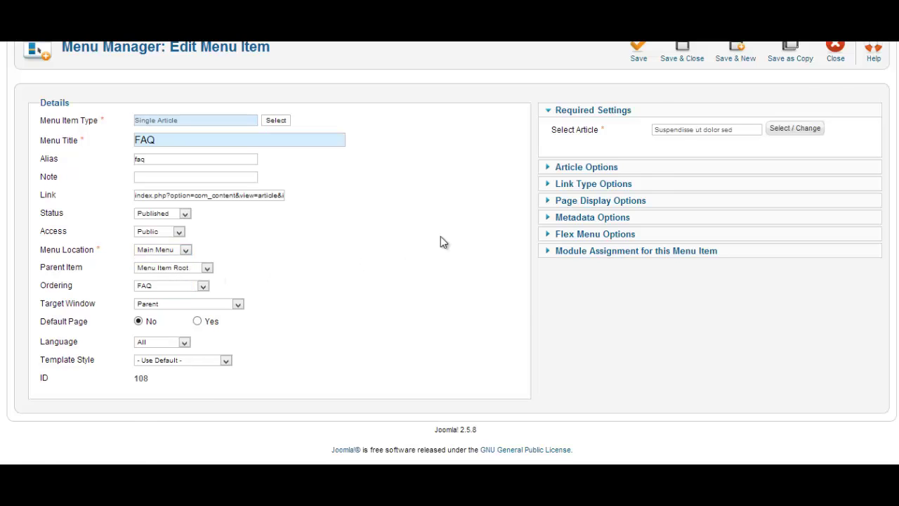
pyautogui.scroll(2, 440, 243)
pyautogui.click(645, 135)
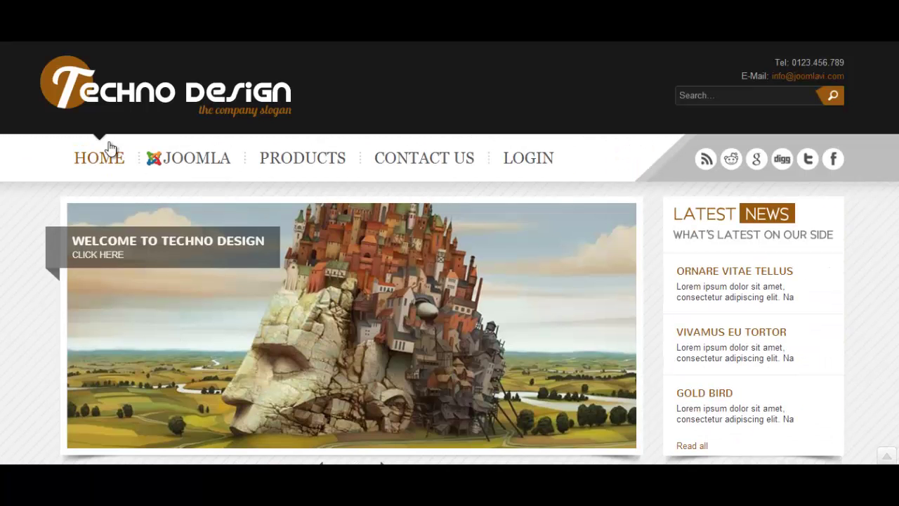
# Step: Load the brown colour variant of the Techno Design site and check the Get Help links in its footer
pyautogui.moveTo(91, 165)
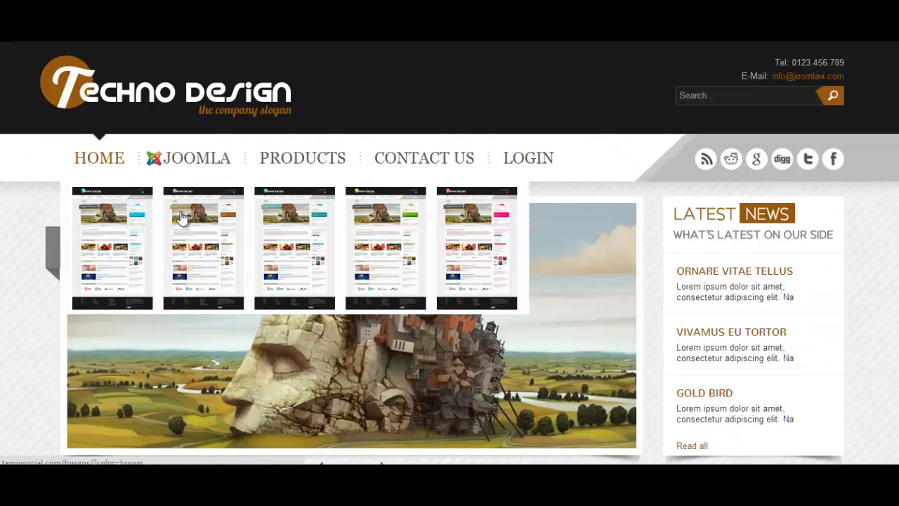
pyautogui.click(182, 216)
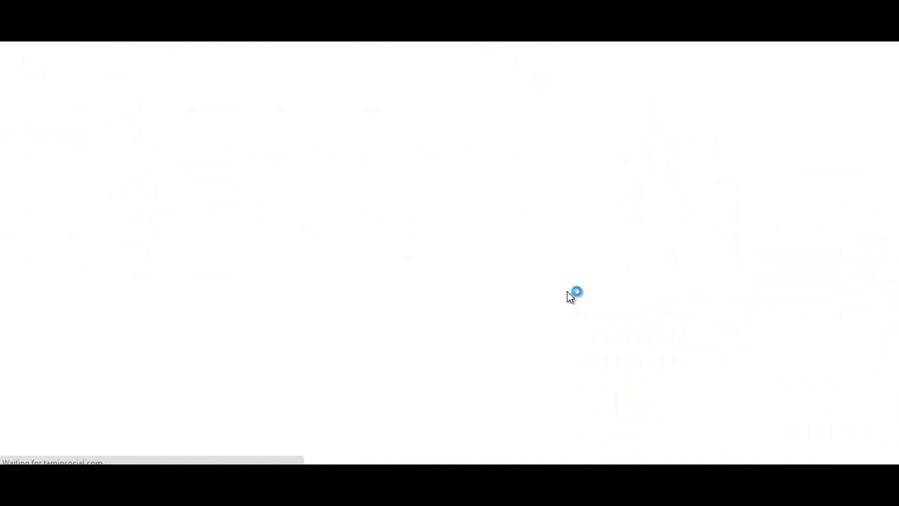
pyautogui.scroll(-1, 542, 290)
pyautogui.scroll(-10, 274, 401)
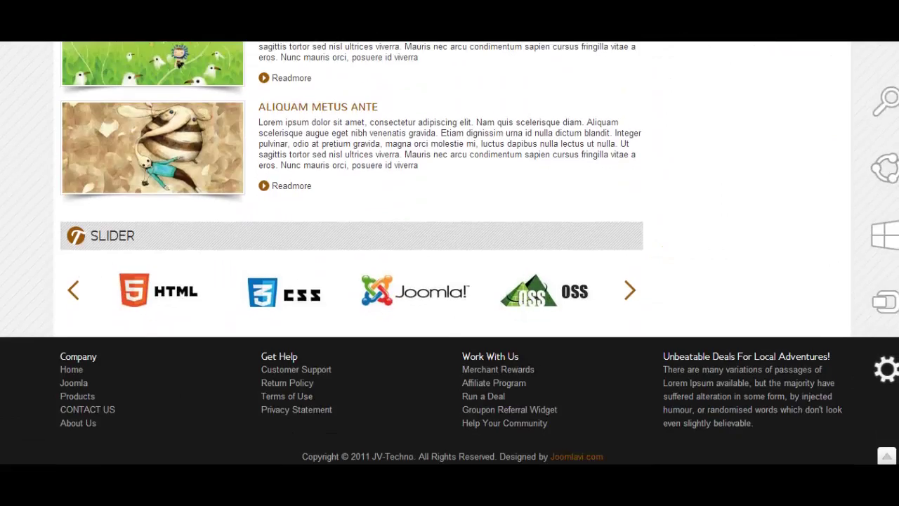
pyautogui.click(886, 456)
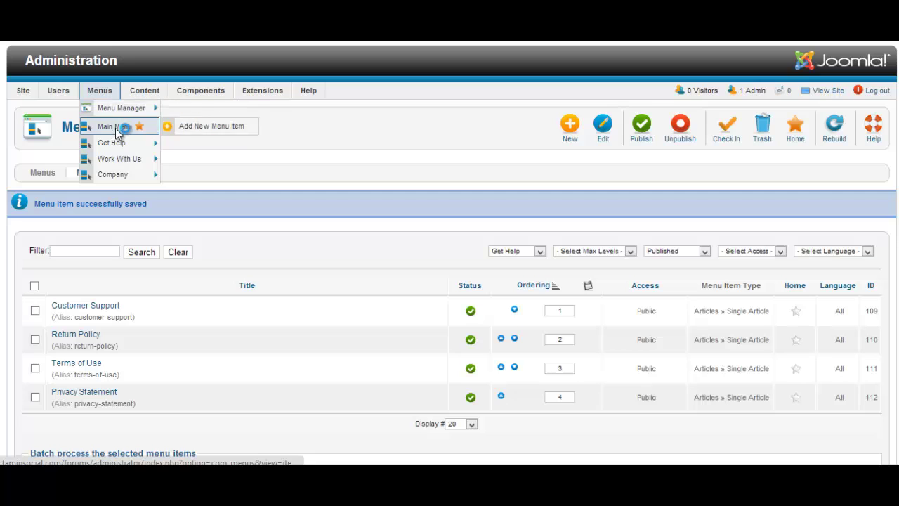
# Step: Rename the Main Menu's Login item as Register, clear its alias, and save and close it
pyautogui.click(116, 127)
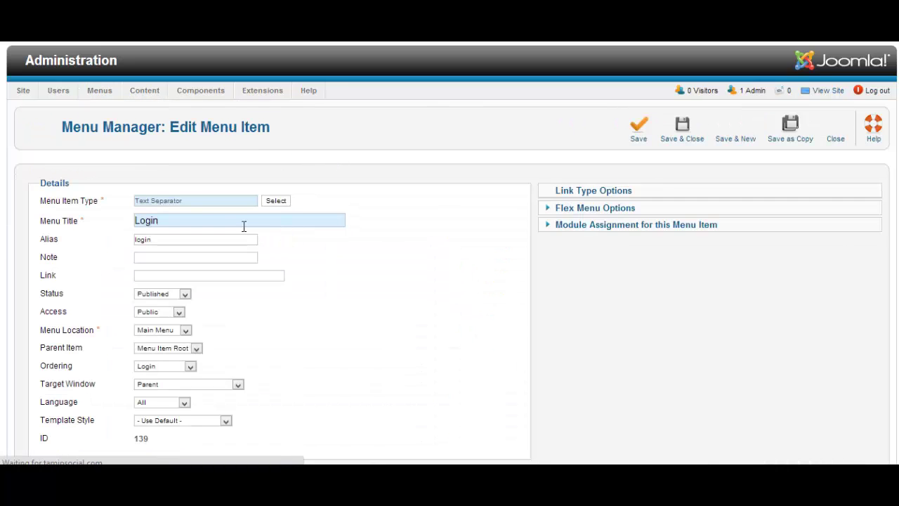
pyautogui.doubleClick(227, 221)
pyautogui.write('R')
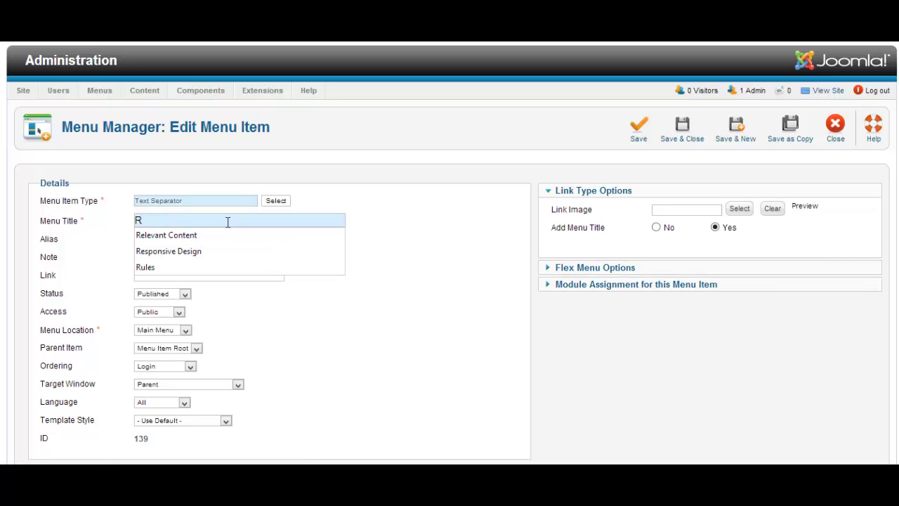
pyautogui.write('egister')
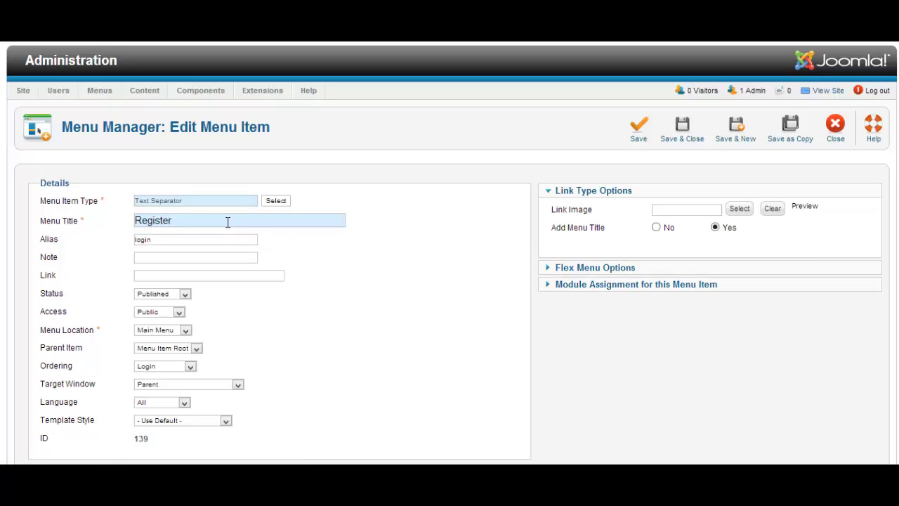
pyautogui.click(684, 129)
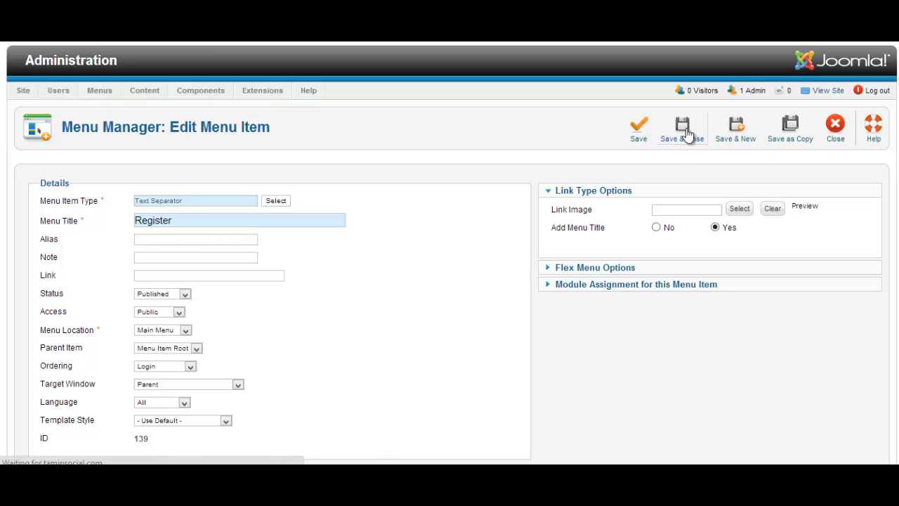
# Step: Rename the CONTACT US menu item as Support, clear its alias, and save and close it
pyautogui.scroll(-4, 231, 382)
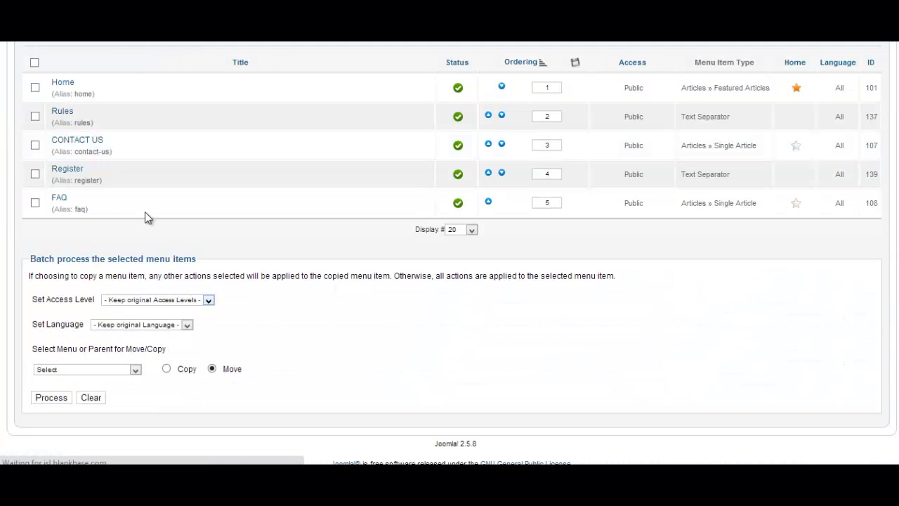
pyautogui.click(91, 144)
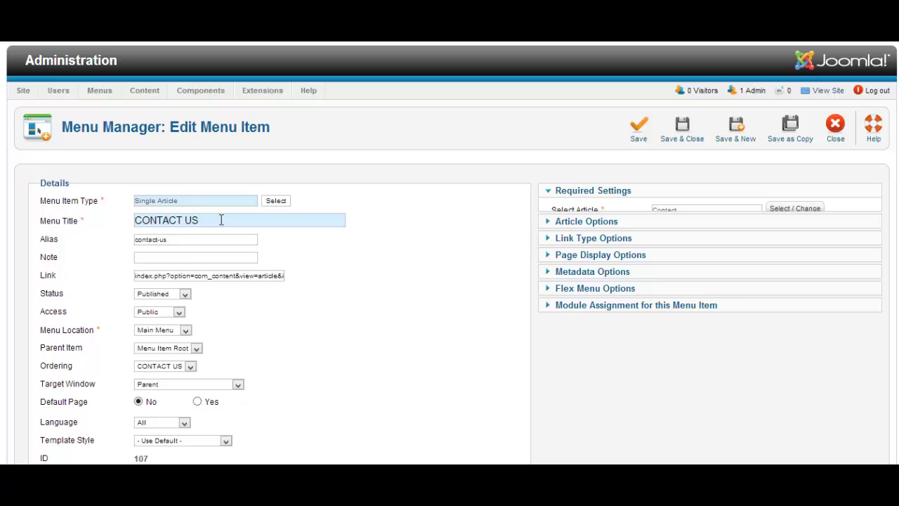
pyautogui.tripleClick(221, 220)
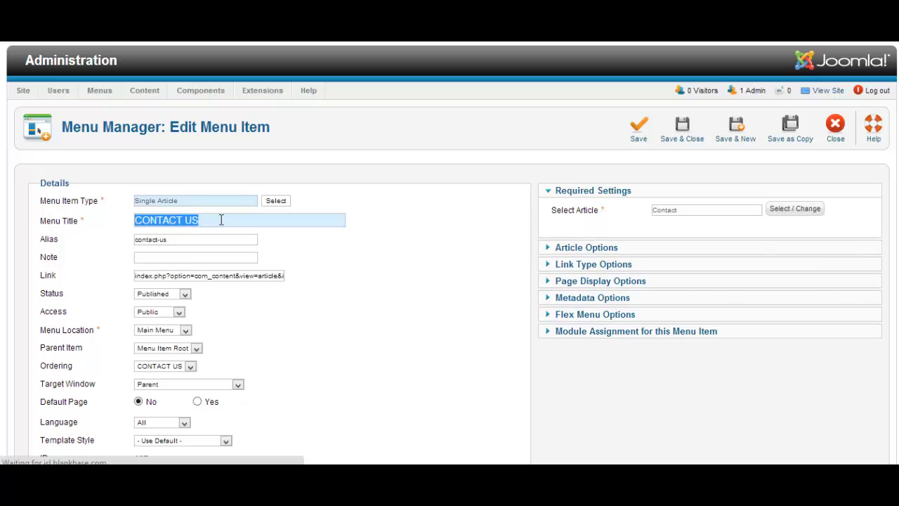
pyautogui.write('Su')
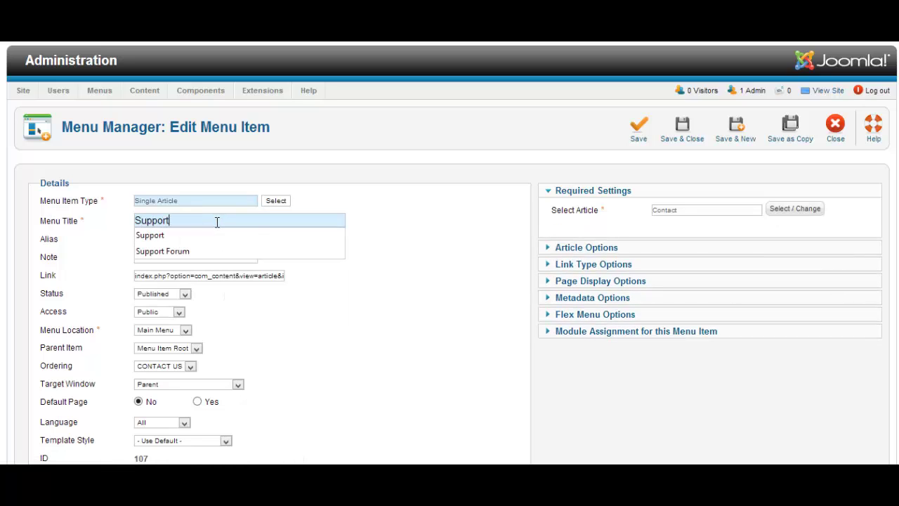
pyautogui.write('pport')
pyautogui.press('Tab')
pyautogui.press('BackSpace')
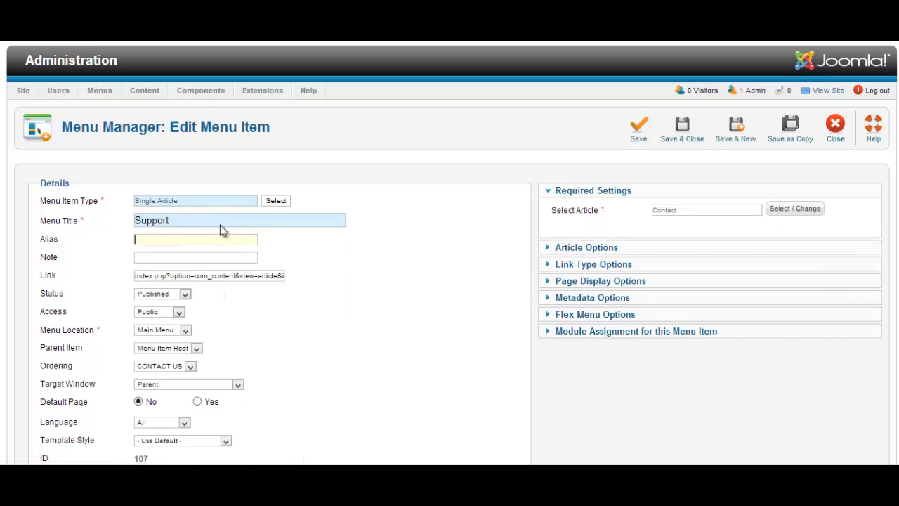
pyautogui.click(682, 132)
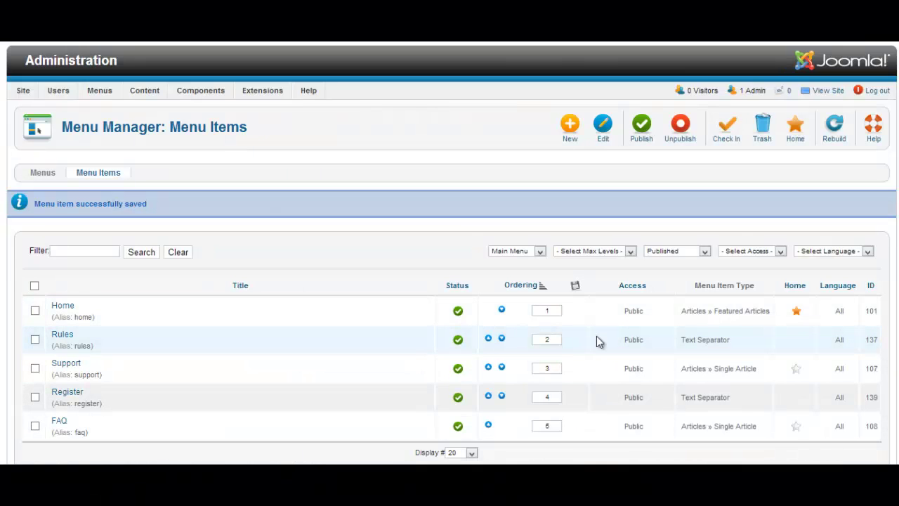
# Step: Set the Main Menu ordering to 3 for FAQ, 4 for Register and 5 for Support, save it, and reload the site's home page
pyautogui.click(575, 288)
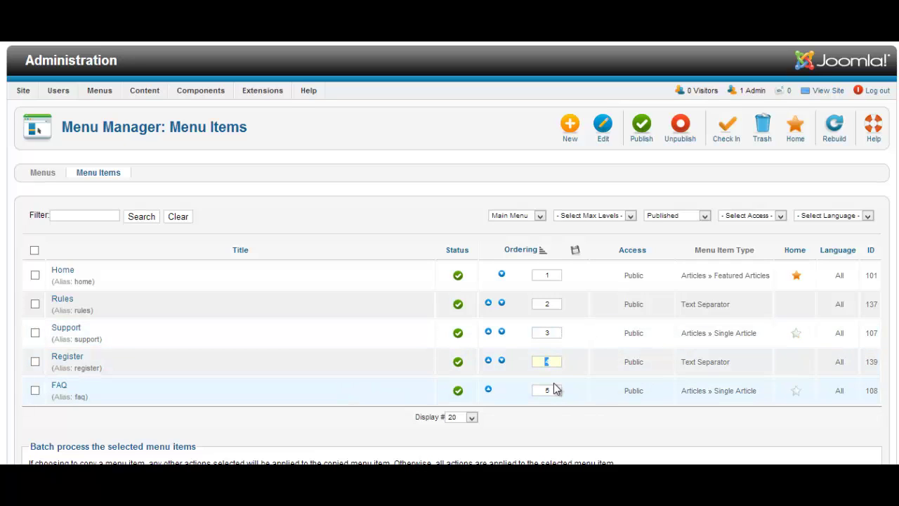
pyautogui.write('3')
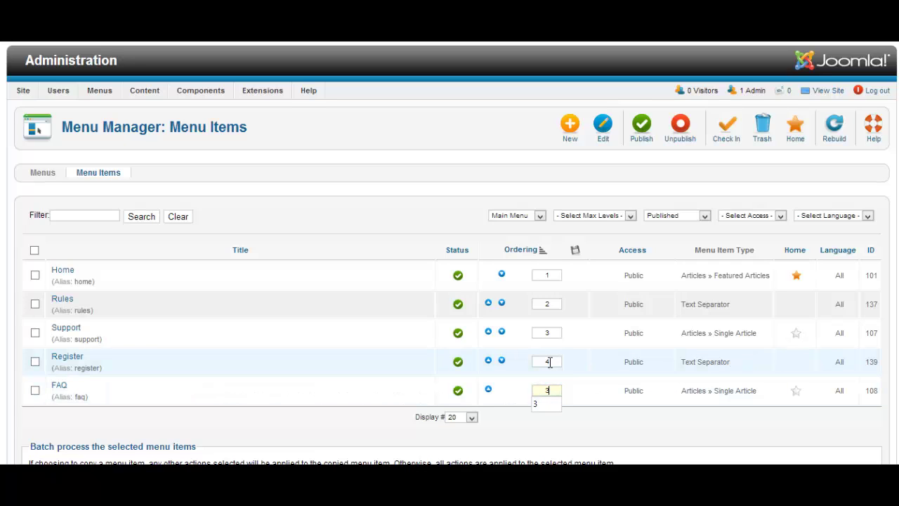
pyautogui.doubleClick(550, 361)
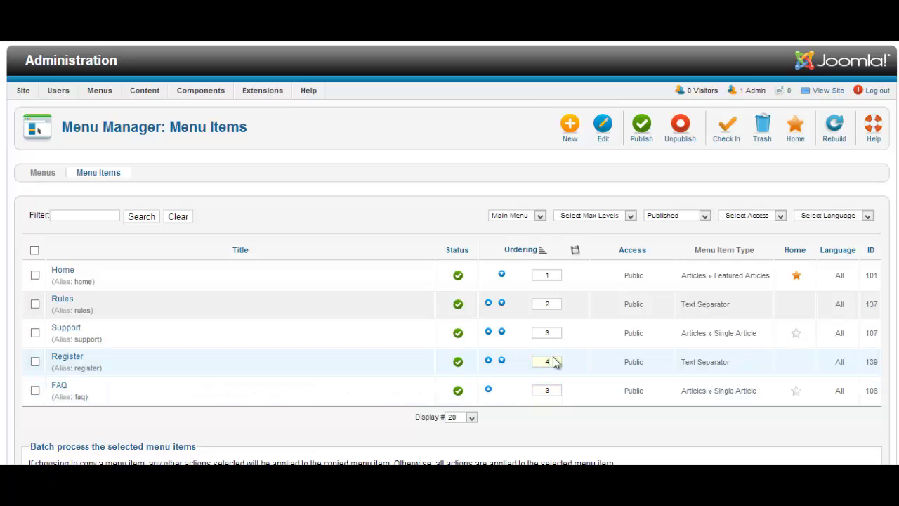
pyautogui.doubleClick(552, 333)
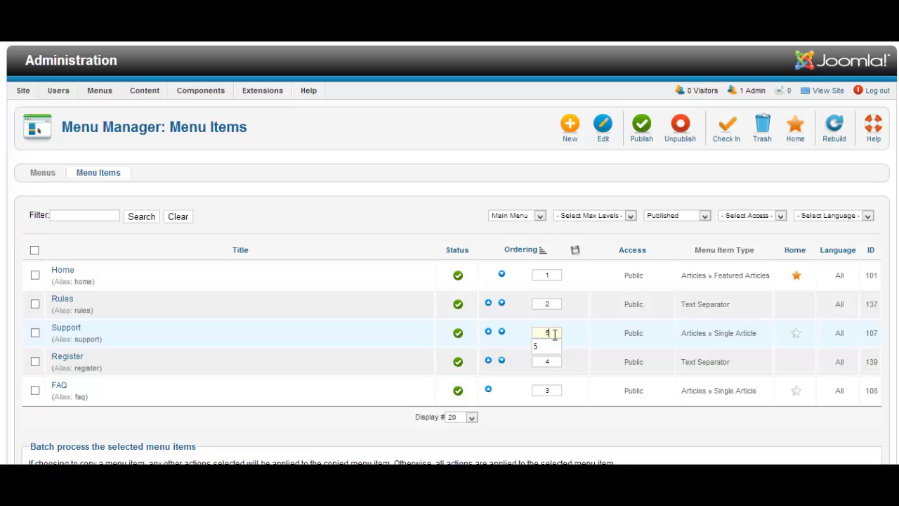
pyautogui.click(574, 250)
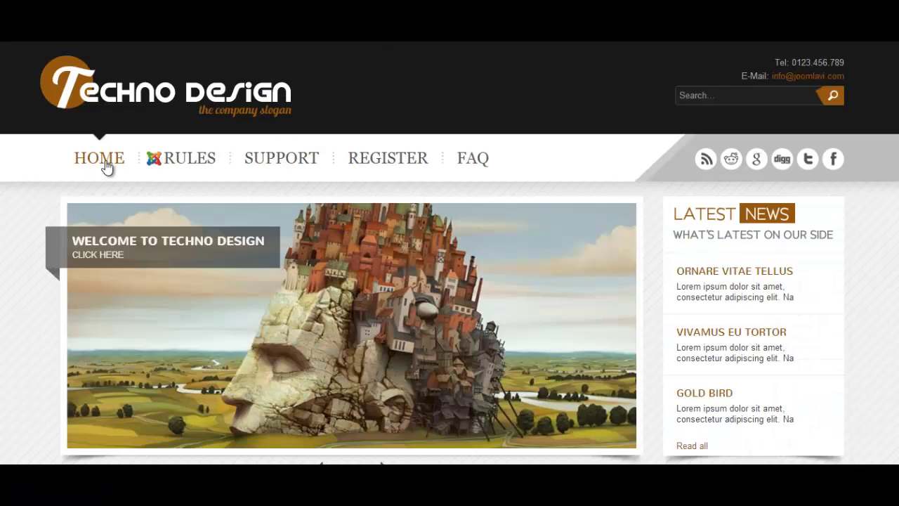
pyautogui.click(106, 166)
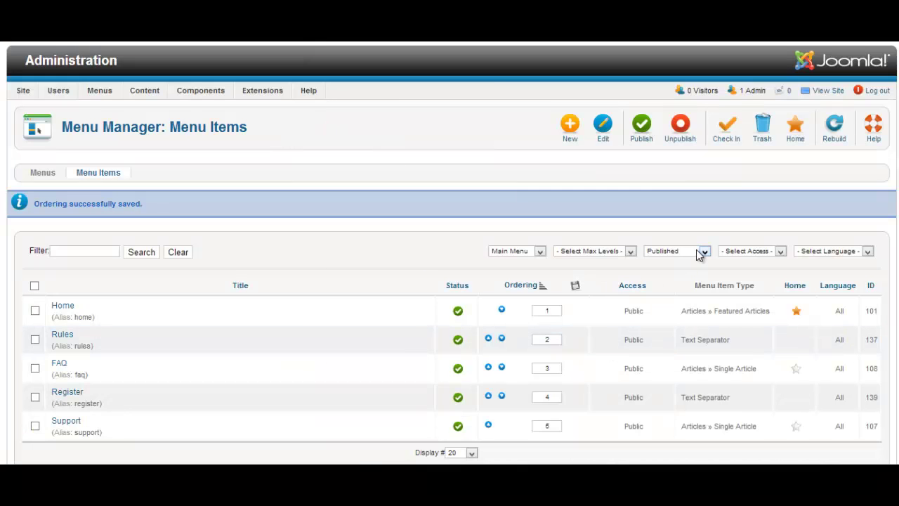
# Step: List the Main Menu items of every status, open the Blog item under Rules, and set its status to Published
pyautogui.click(701, 252)
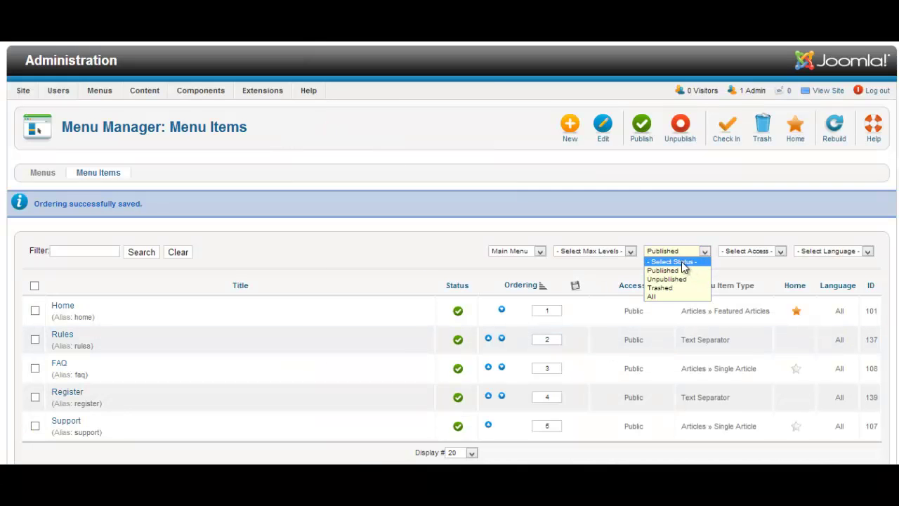
pyautogui.click(681, 263)
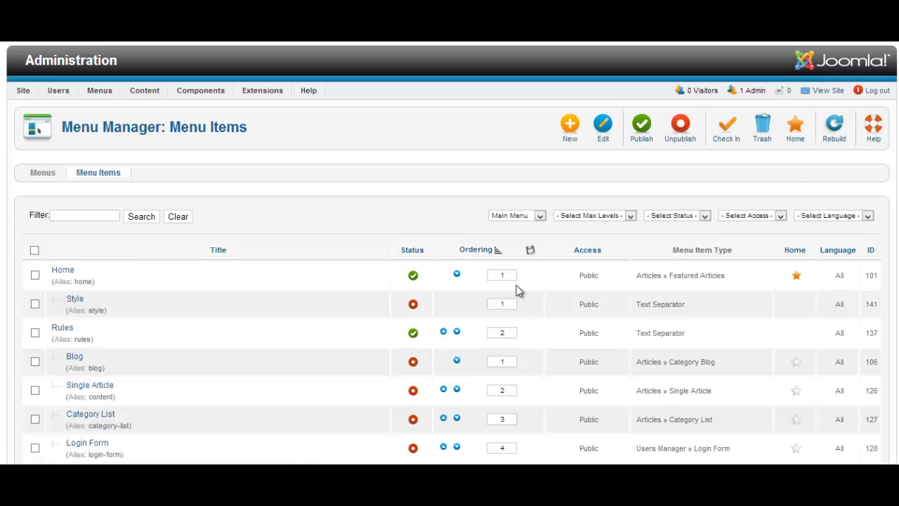
pyautogui.click(76, 358)
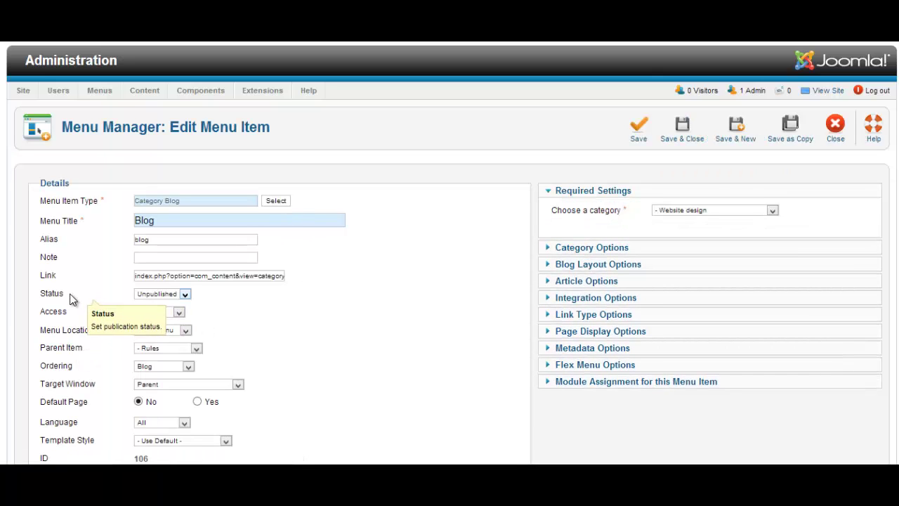
pyautogui.click(151, 294)
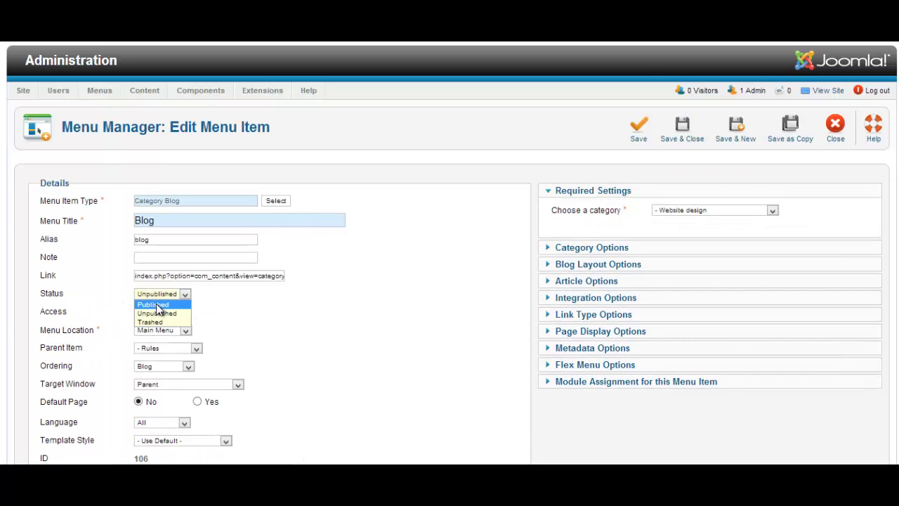
pyautogui.click(153, 305)
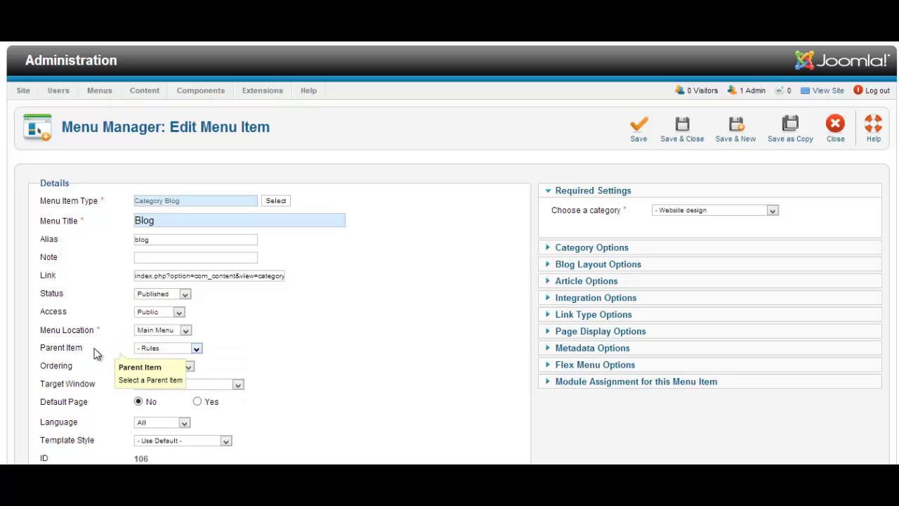
# Step: Set the Blog item's parent to Menu Item Root, save and close it, and reload the site's home page
pyautogui.moveTo(83, 347); pyautogui.dragTo(39, 349)
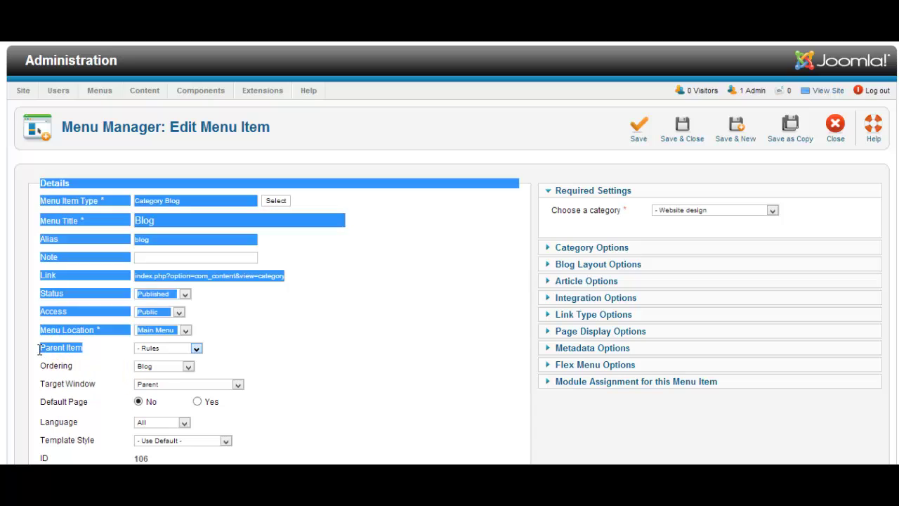
pyautogui.click(41, 354)
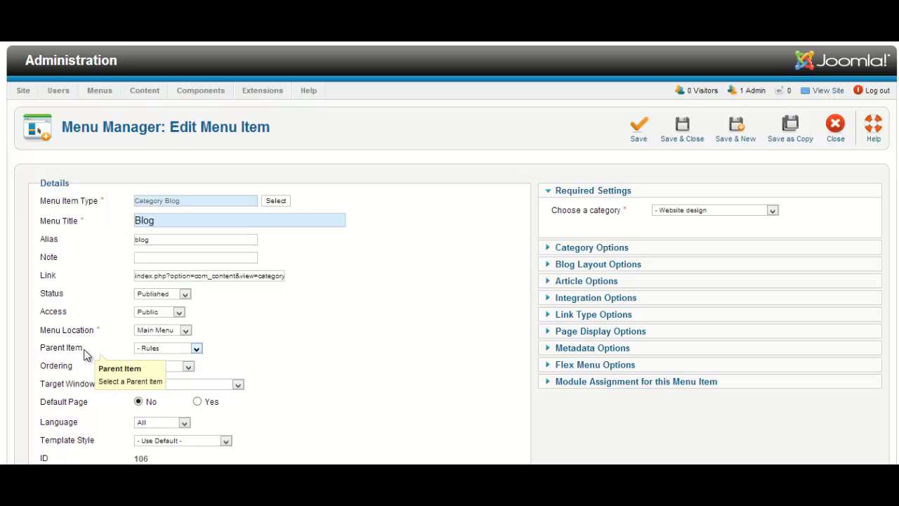
pyautogui.click(169, 349)
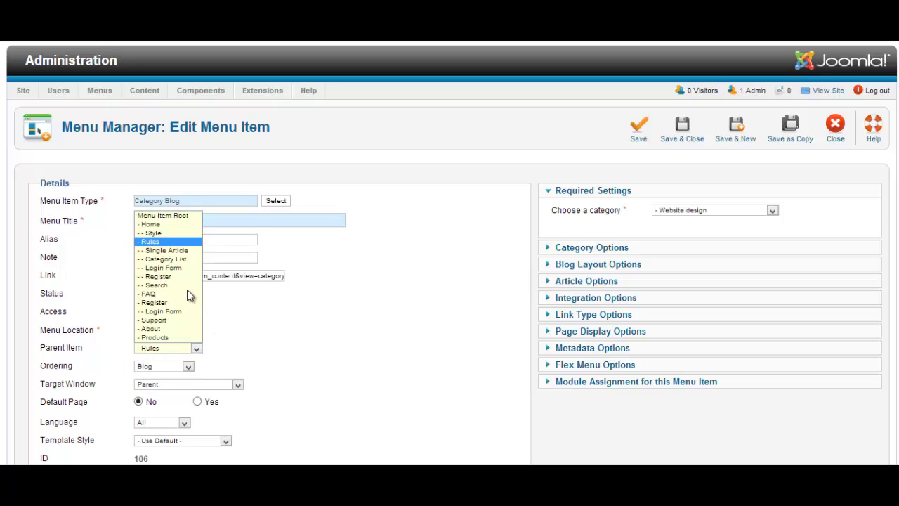
pyautogui.click(172, 218)
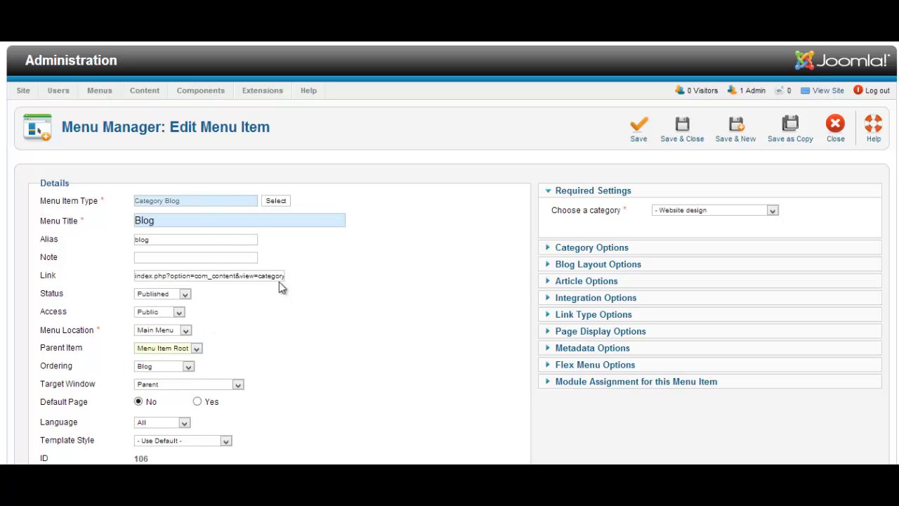
pyautogui.click(683, 126)
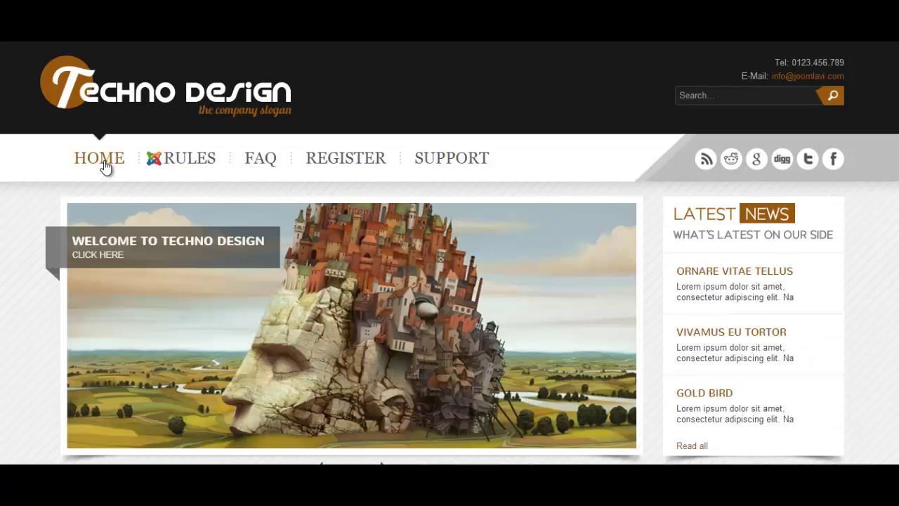
pyautogui.click(104, 165)
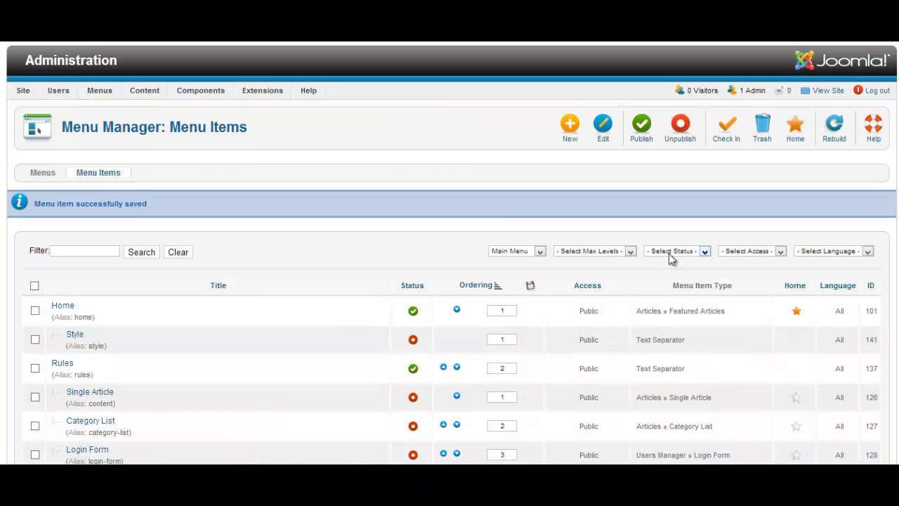
# Step: Filter the Main Menu items to show only those with Published status
pyautogui.click(671, 259)
pyautogui.click(676, 268)
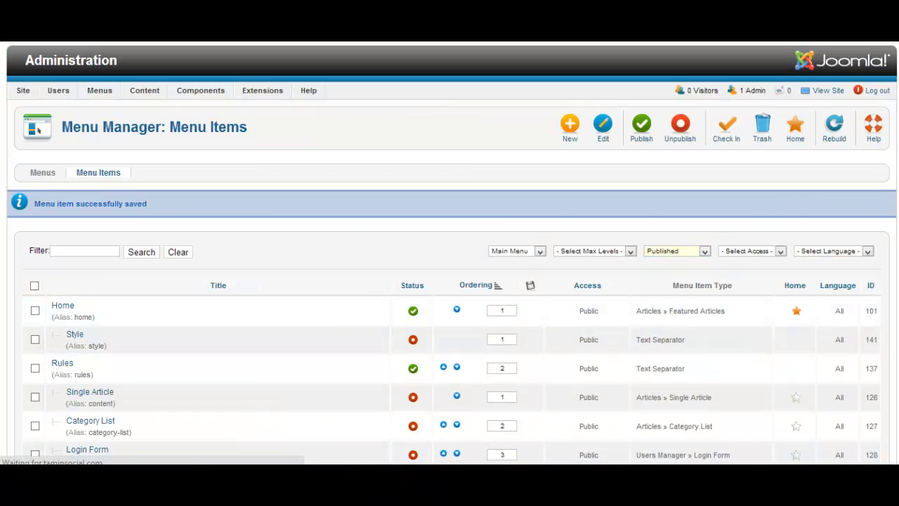
pyautogui.scroll(-1, 443, 384)
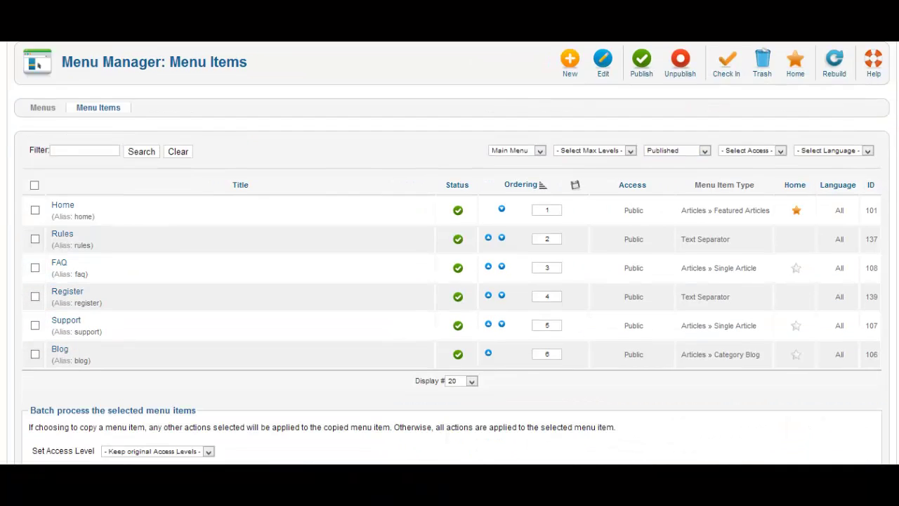
# Step: Try to move Blog above Support one position at a time and save the ordering
pyautogui.click(502, 324)
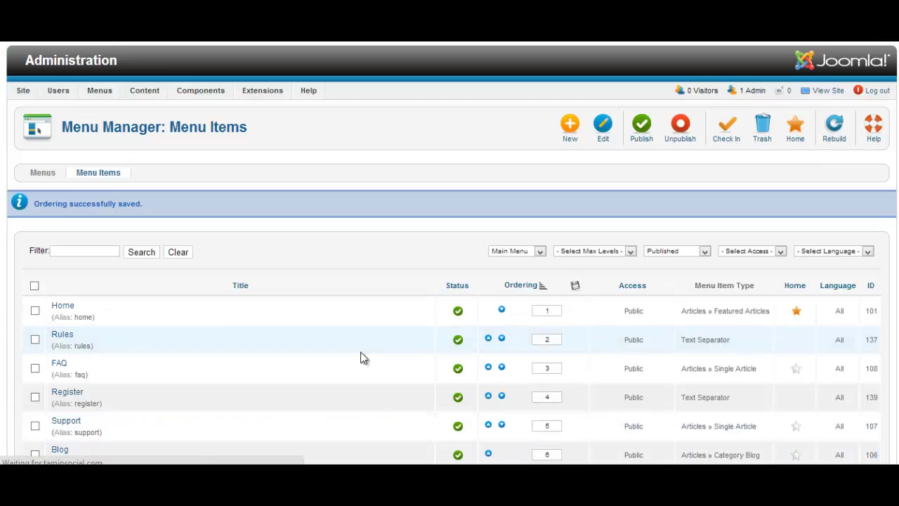
pyautogui.scroll(-4, 363, 358)
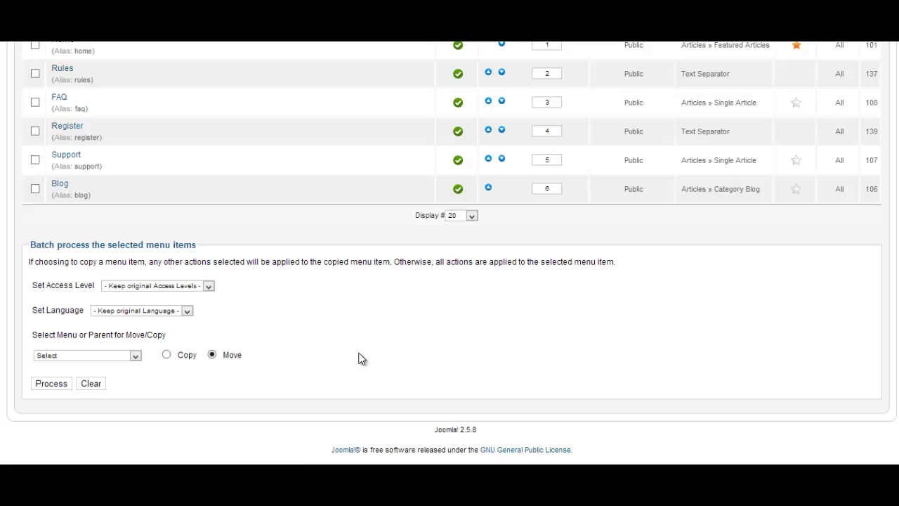
pyautogui.click(489, 189)
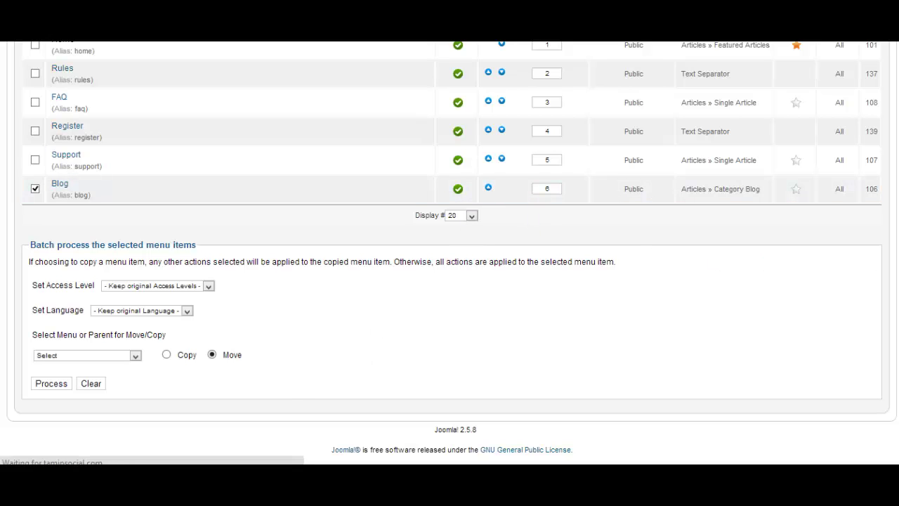
pyautogui.scroll(-1, 588, 231)
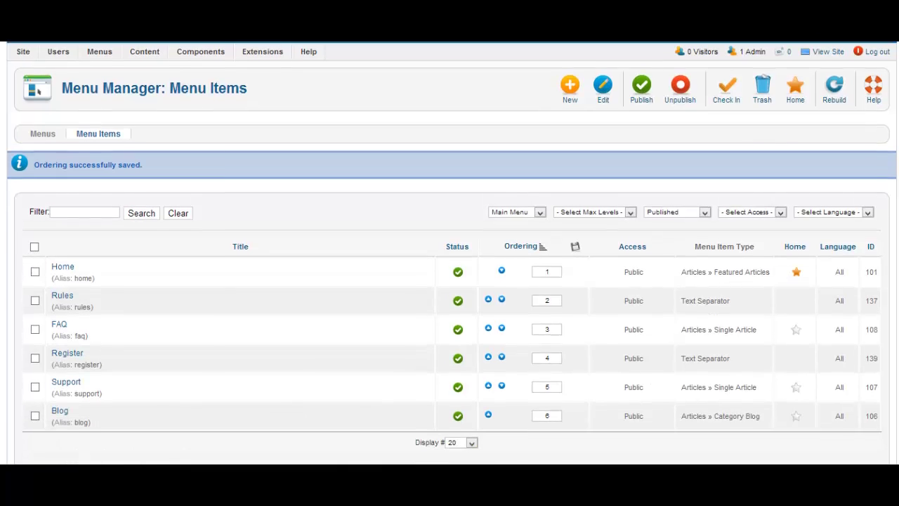
pyautogui.click(576, 246)
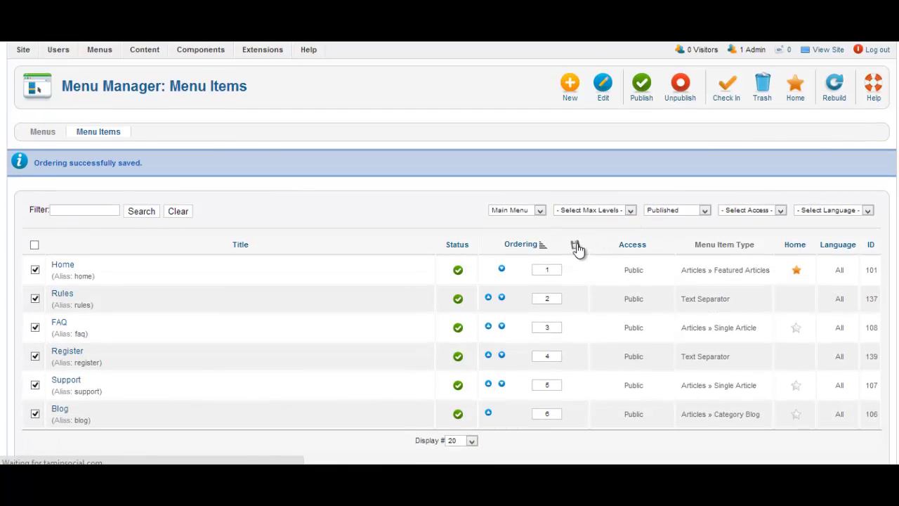
# Step: Set the ordering to 5 for Blog and 6 for Support, save it, and reload the site's home page
pyautogui.scroll(-5, 799, 335)
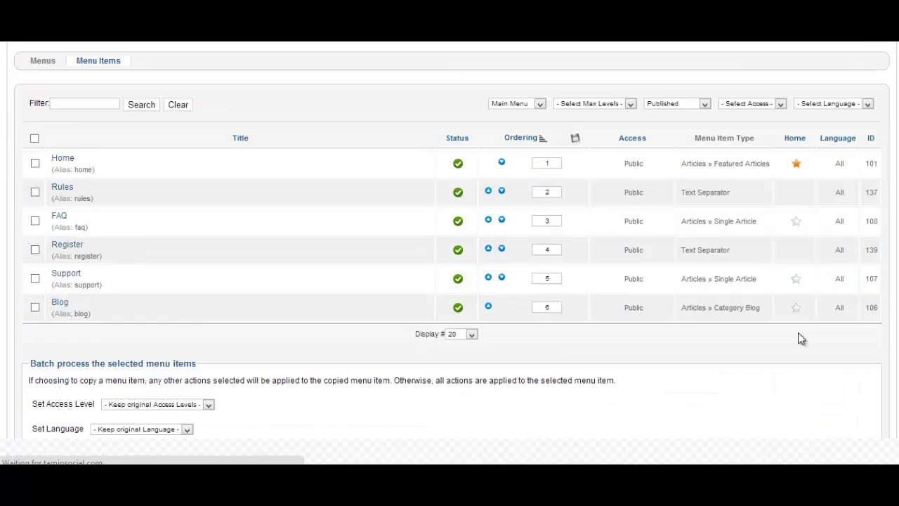
pyautogui.doubleClick(547, 197)
pyautogui.write('5')
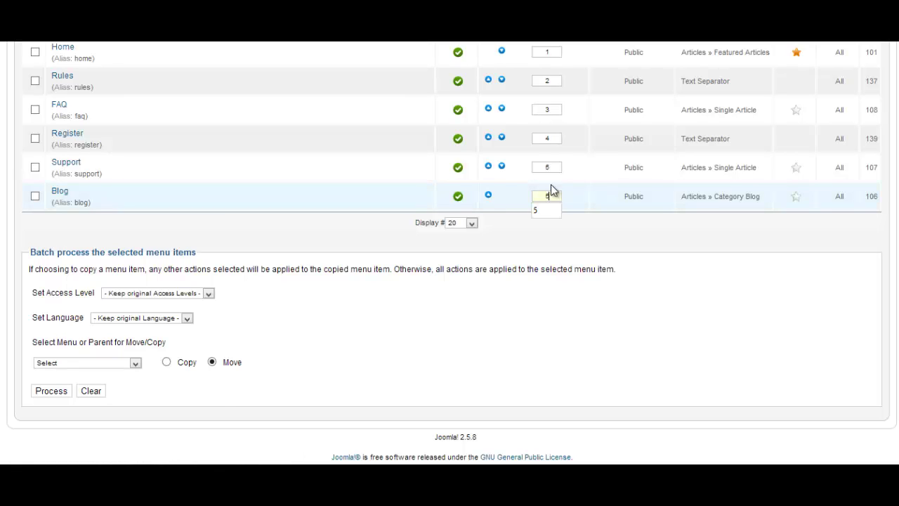
pyautogui.doubleClick(547, 167)
pyautogui.write('6')
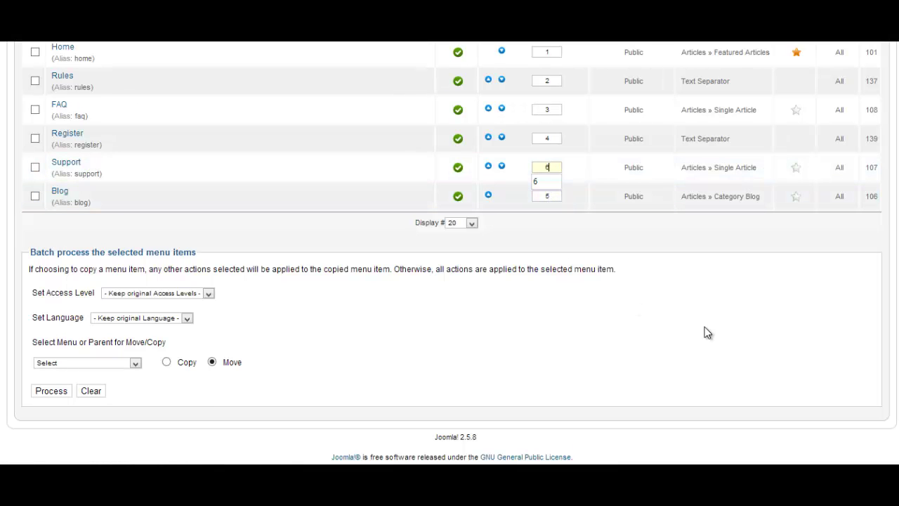
pyautogui.scroll(5, 704, 327)
pyautogui.click(574, 252)
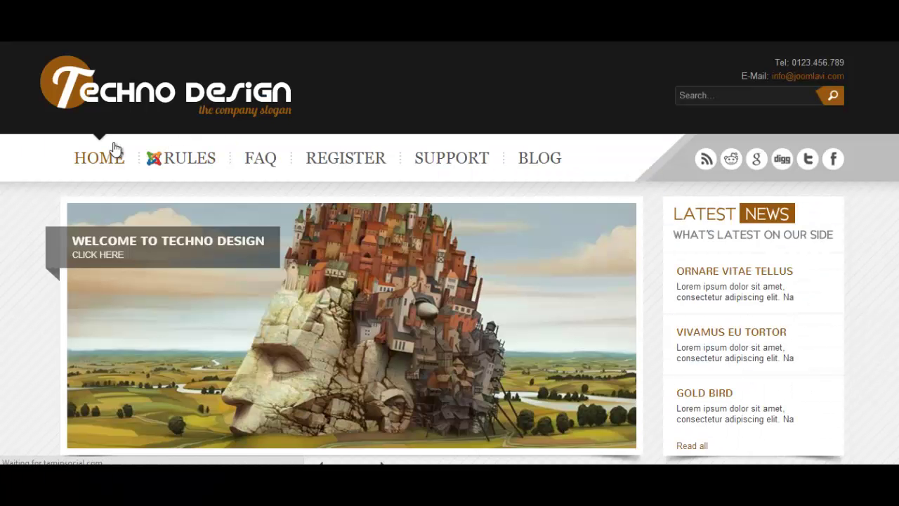
pyautogui.click(116, 149)
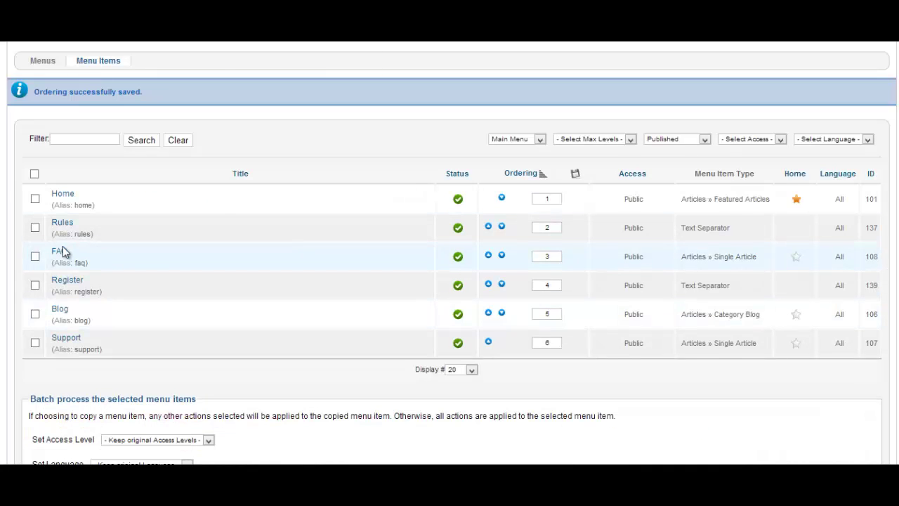
# Step: Open the Rules menu item, preview its link image, clear that image, and save the item
pyautogui.click(63, 223)
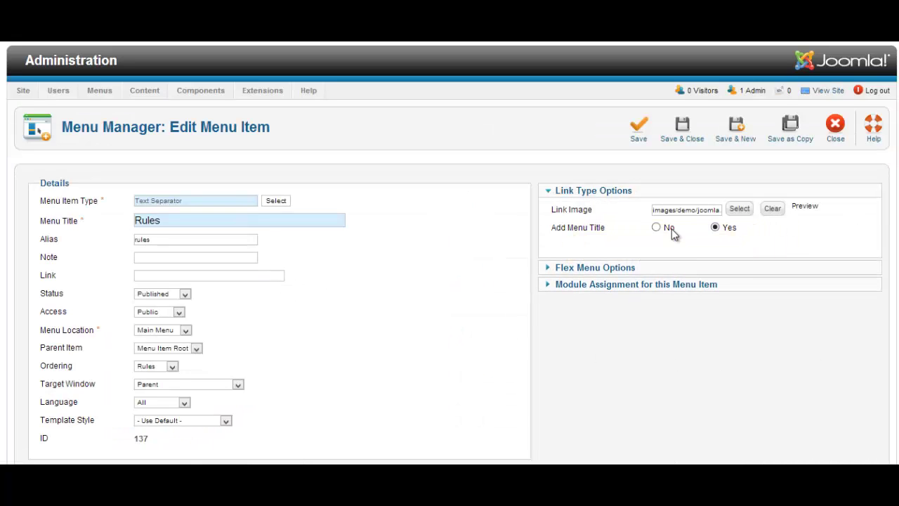
pyautogui.moveTo(596, 209); pyautogui.dragTo(552, 210)
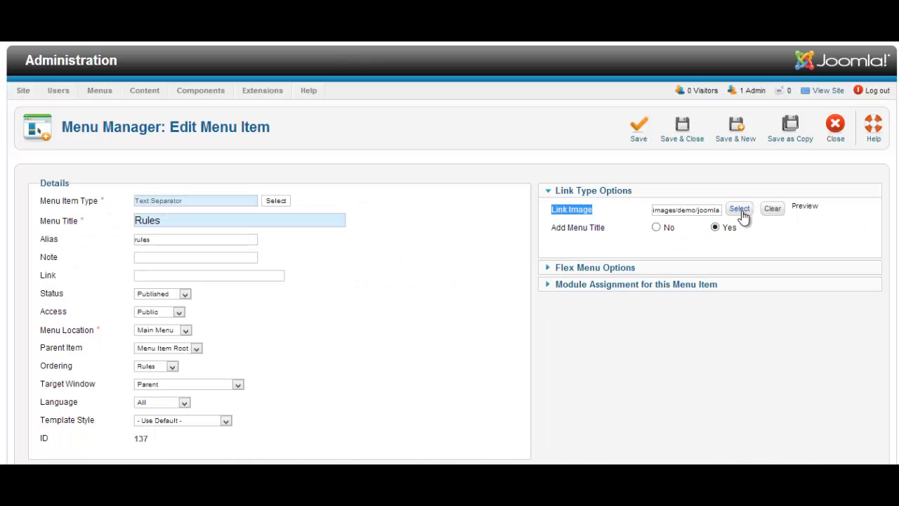
pyautogui.click(803, 208)
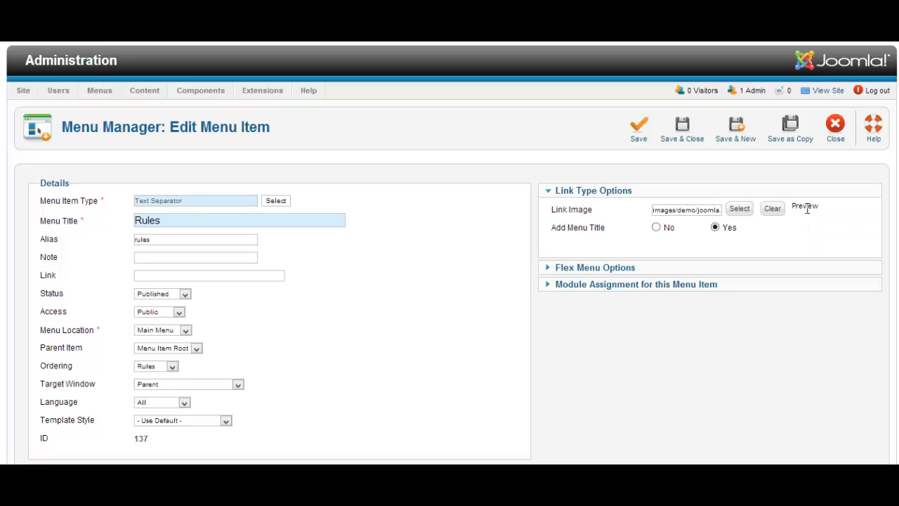
pyautogui.moveTo(807, 209)
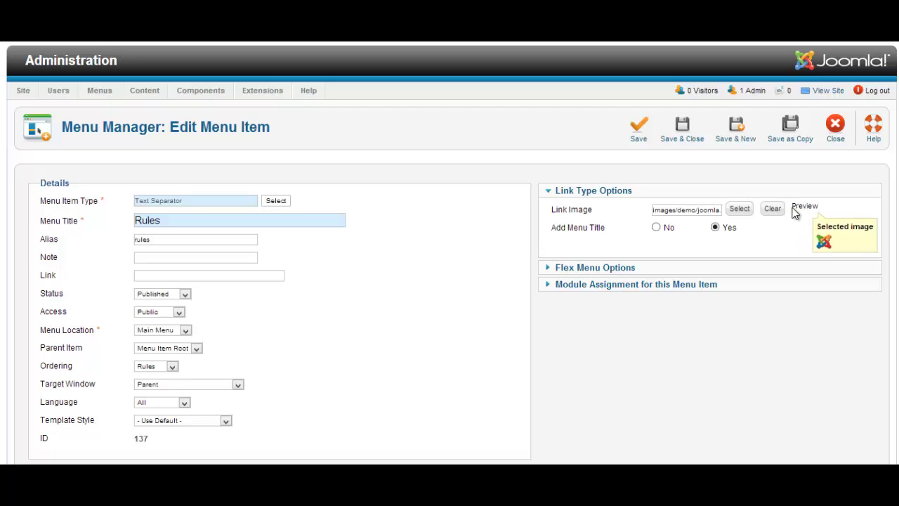
pyautogui.click(772, 209)
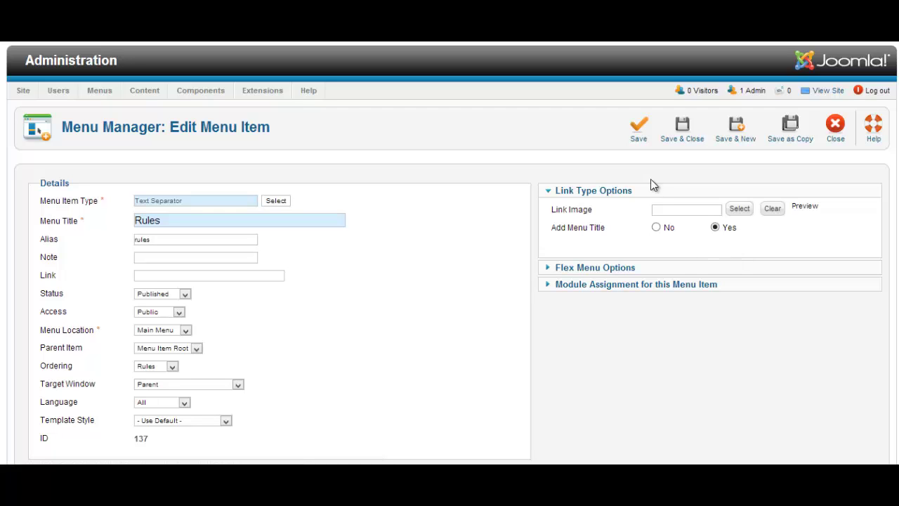
pyautogui.click(638, 129)
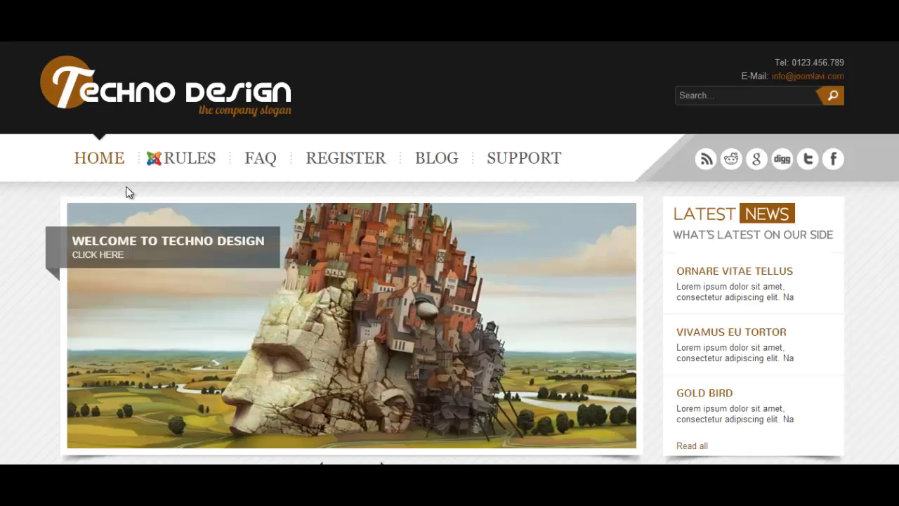
# Step: Reload the site's home page, then save and close the Rules menu item
pyautogui.click(102, 159)
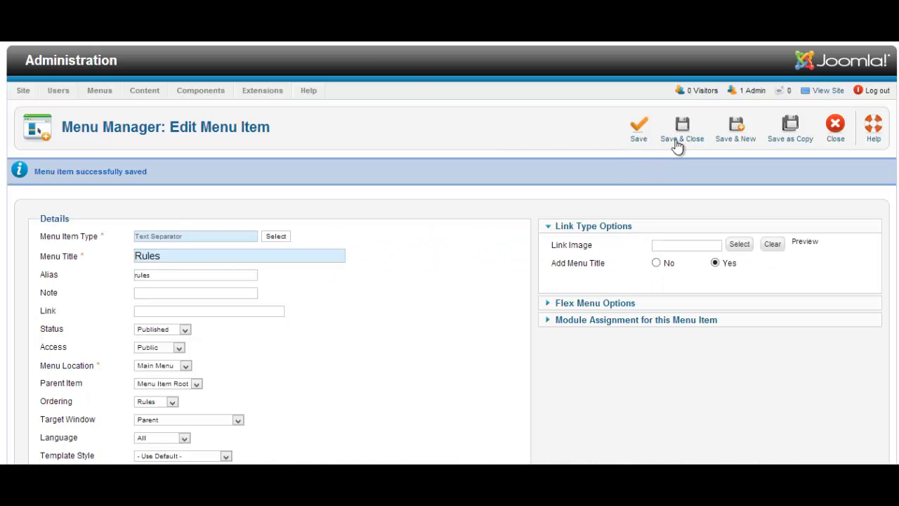
pyautogui.click(678, 130)
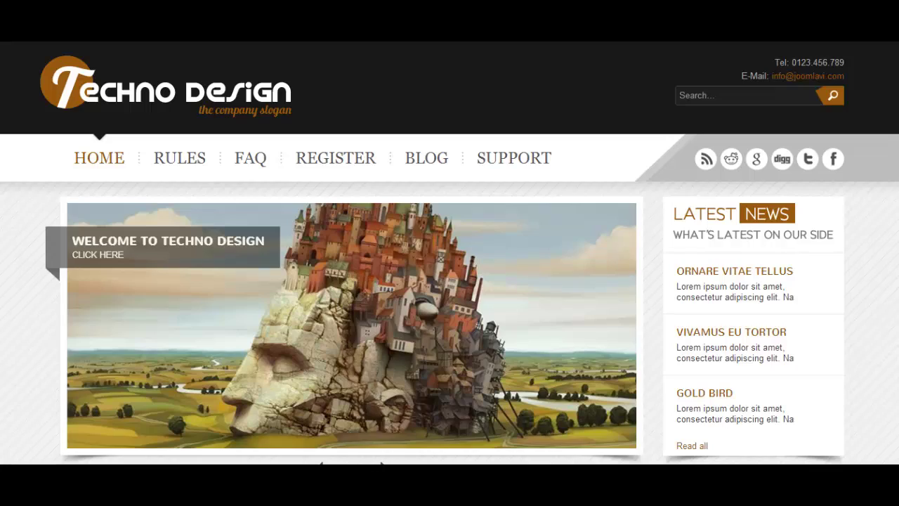
# Step: Examine the home page from the main menu down to the four footer blocks
pyautogui.scroll(-2, 449, 253)
pyautogui.scroll(2, 449, 253)
pyautogui.scroll(-7, 449, 253)
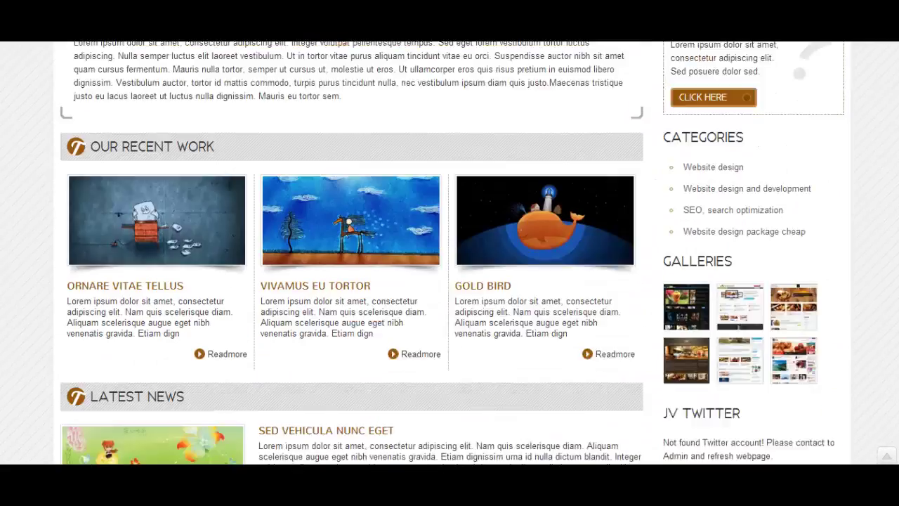
pyautogui.scroll(-6, 449, 253)
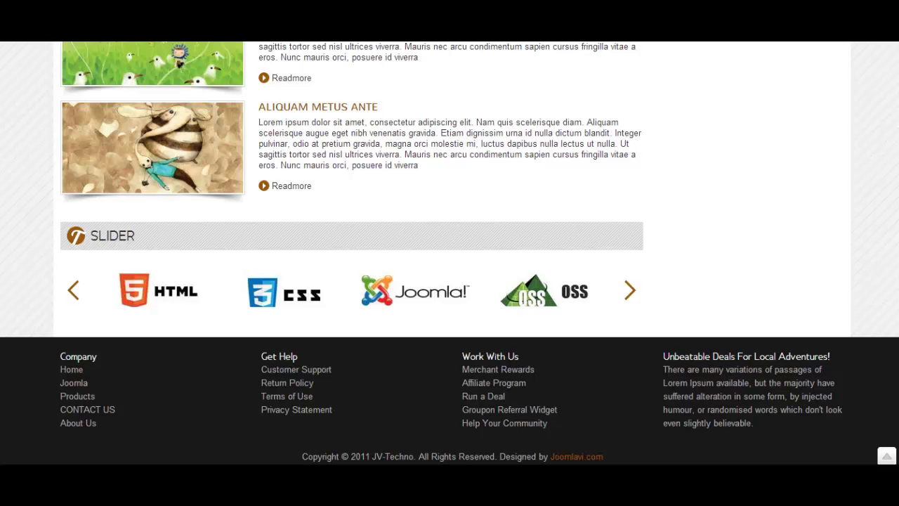
pyautogui.scroll(14, 449, 253)
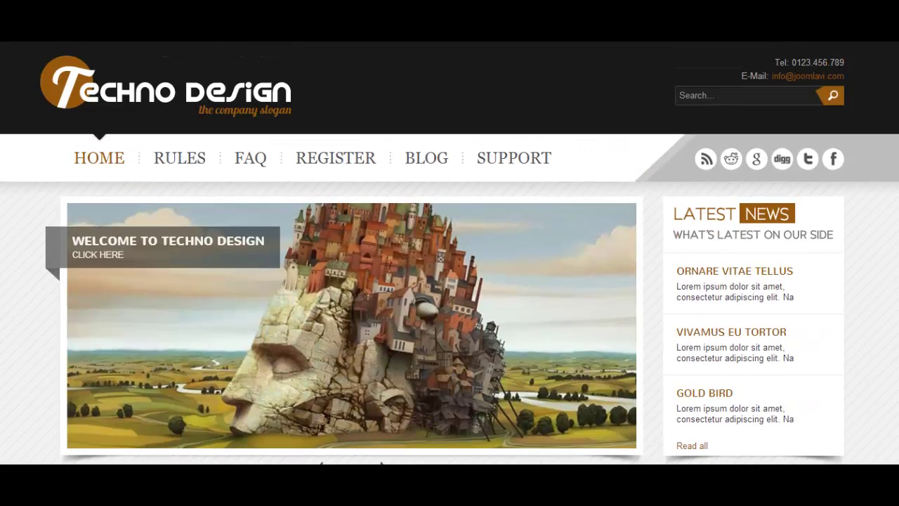
pyautogui.scroll(-14, 450, 253)
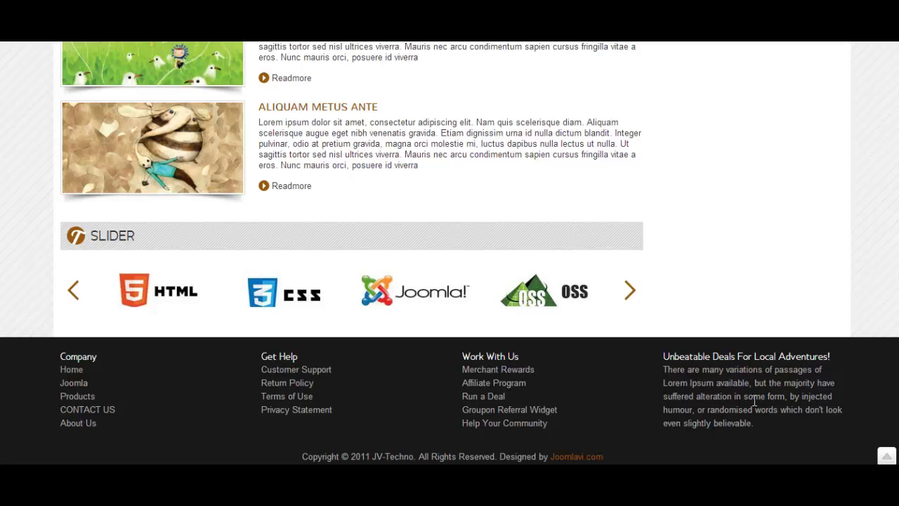
pyautogui.moveTo(759, 430); pyautogui.dragTo(673, 366)
pyautogui.click(673, 365)
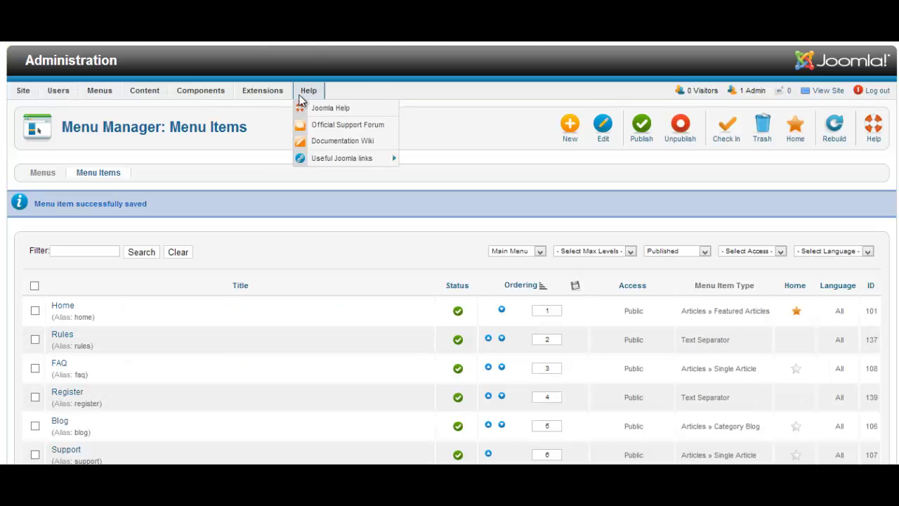
# Step: Open the site's module list and unpublish the Company and Work With Us footer modules
pyautogui.moveTo(262, 90)
pyautogui.click(279, 124)
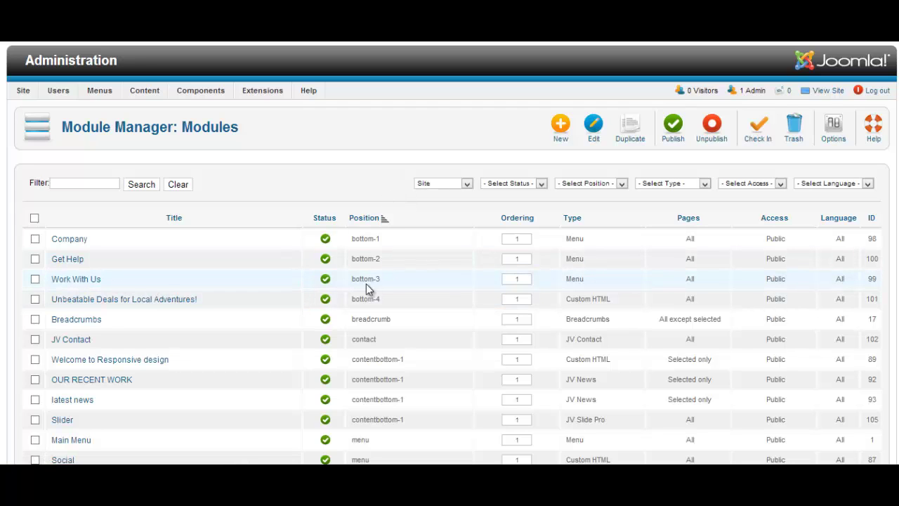
pyautogui.moveTo(381, 281); pyautogui.dragTo(355, 283)
pyautogui.click(390, 288)
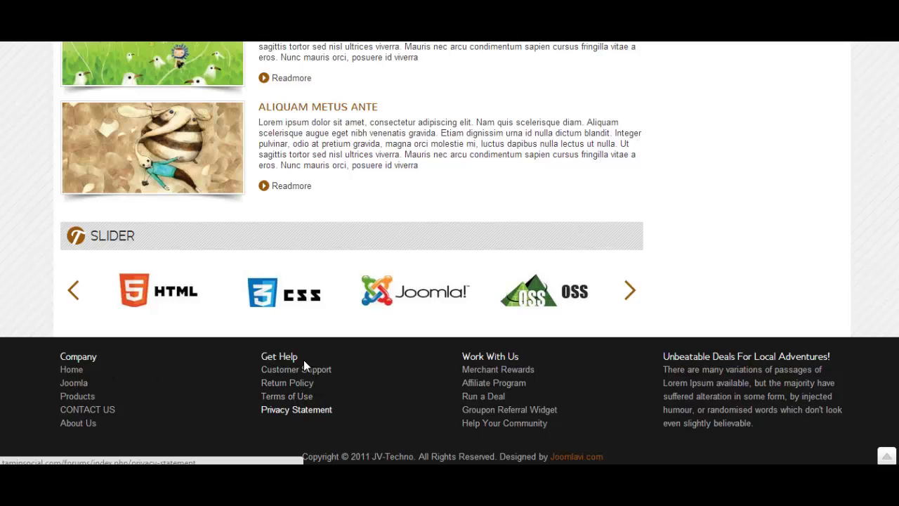
pyautogui.moveTo(341, 409)
pyautogui.mouseDown()
pyautogui.moveTo(285, 383)
pyautogui.moveTo(358, 416)
pyautogui.mouseUp()
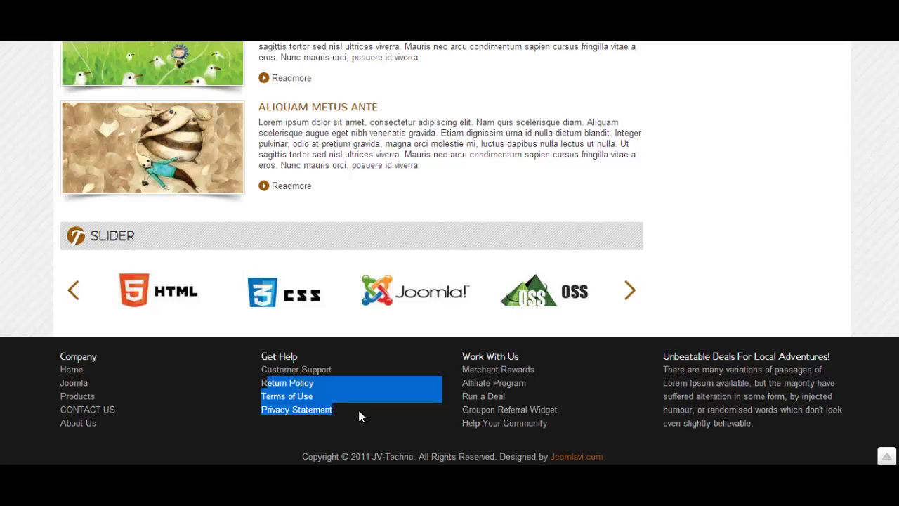
pyautogui.click(338, 409)
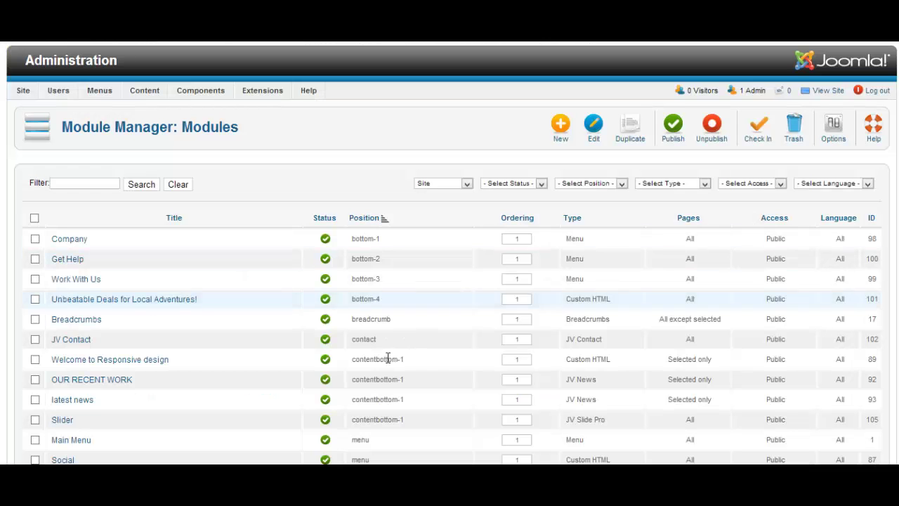
pyautogui.click(35, 239)
pyautogui.click(36, 280)
pyautogui.click(711, 128)
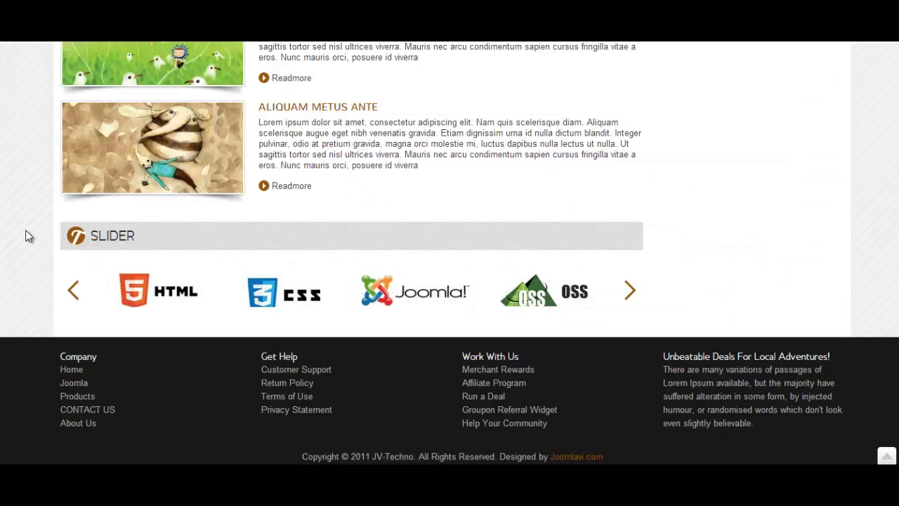
# Step: Reload the site's home page and examine the Get Help and Unbeatable Deals for Local Adventures! blocks in the footer
pyautogui.rightClick(28, 236)
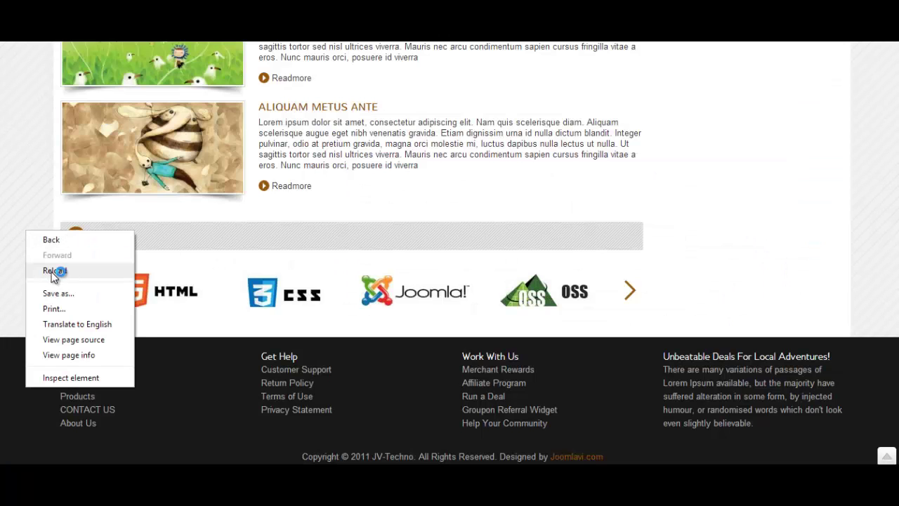
pyautogui.click(56, 269)
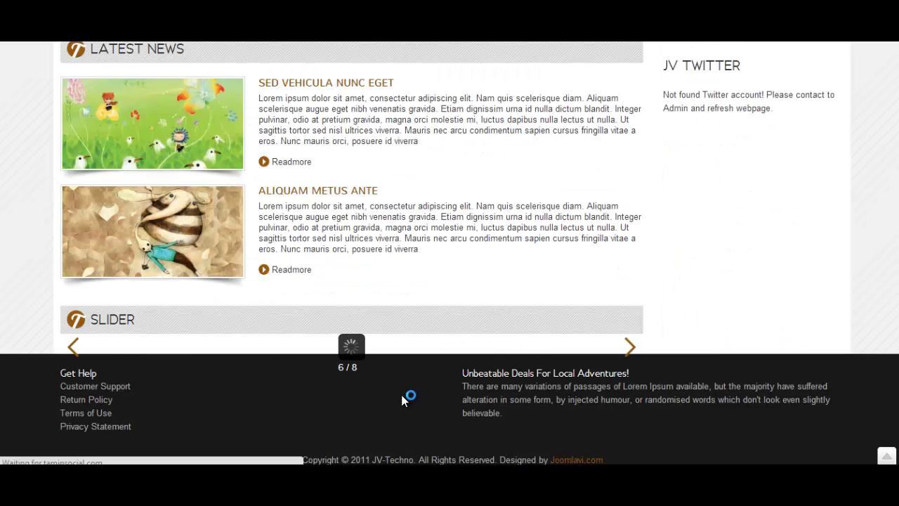
pyautogui.scroll(-1, 604, 410)
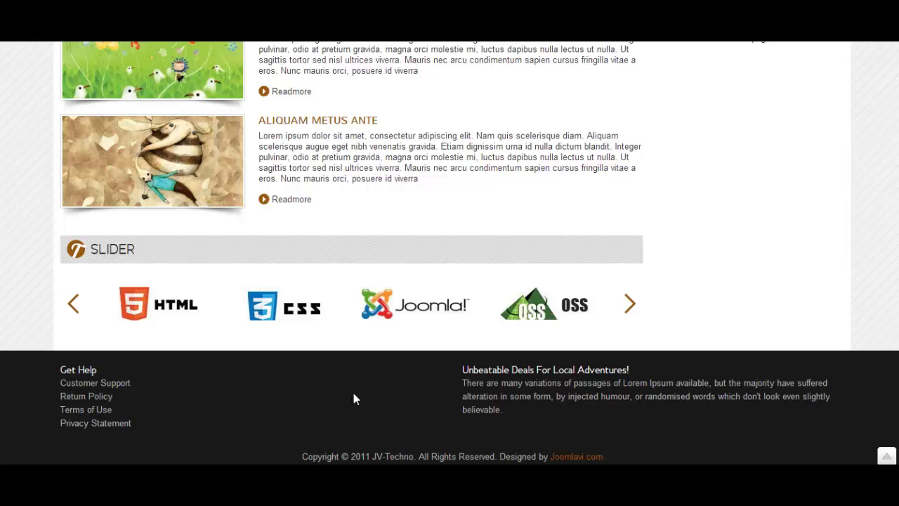
pyautogui.moveTo(638, 370); pyautogui.dragTo(464, 370)
pyautogui.moveTo(503, 410); pyautogui.dragTo(462, 373)
pyautogui.click(474, 382)
pyautogui.moveTo(100, 370); pyautogui.dragTo(65, 369)
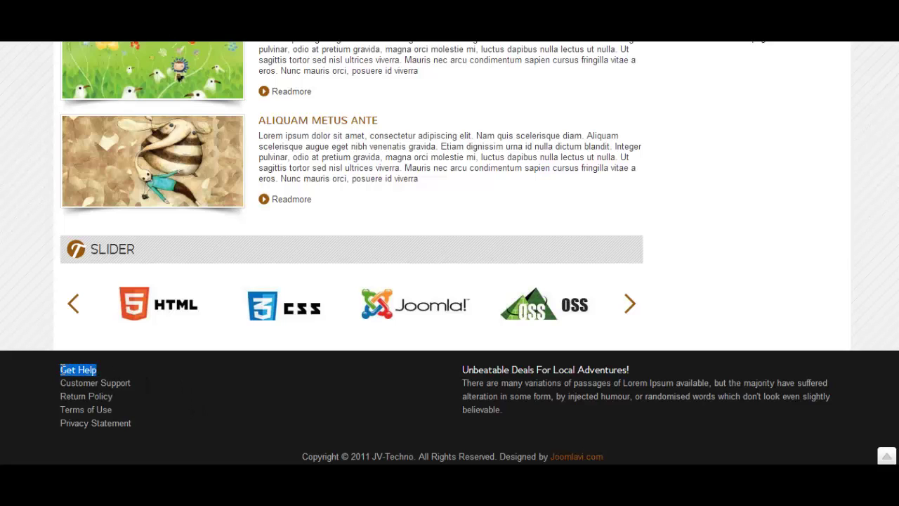
pyautogui.click(64, 368)
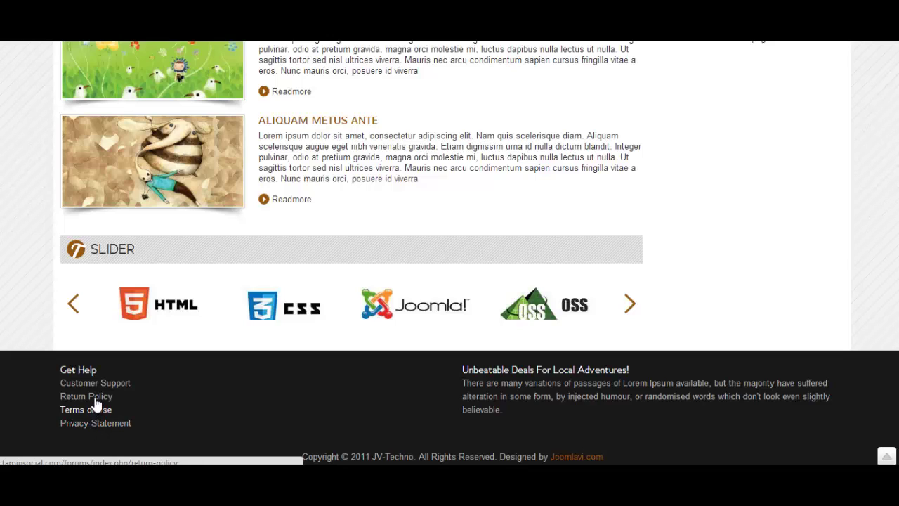
pyautogui.moveTo(121, 397); pyautogui.dragTo(59, 398)
pyautogui.click(133, 396)
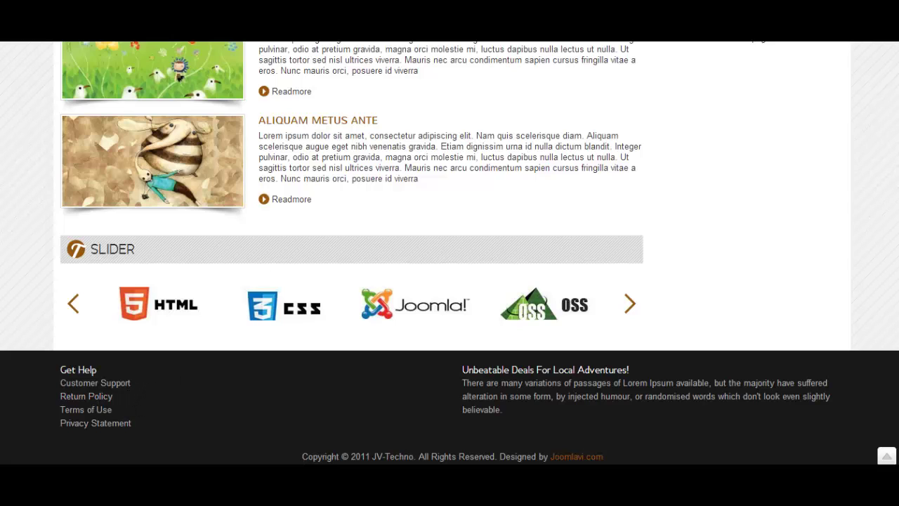
# Step: Move the About Us item from the Company menu to the Get Help menu, and save and close it
pyautogui.hotkey('ctrl', 'Tab')
pyautogui.hotkey('ctrl', 'Tab')
pyautogui.hotkey('ctrl', 'Tab')
pyautogui.moveTo(100, 91)
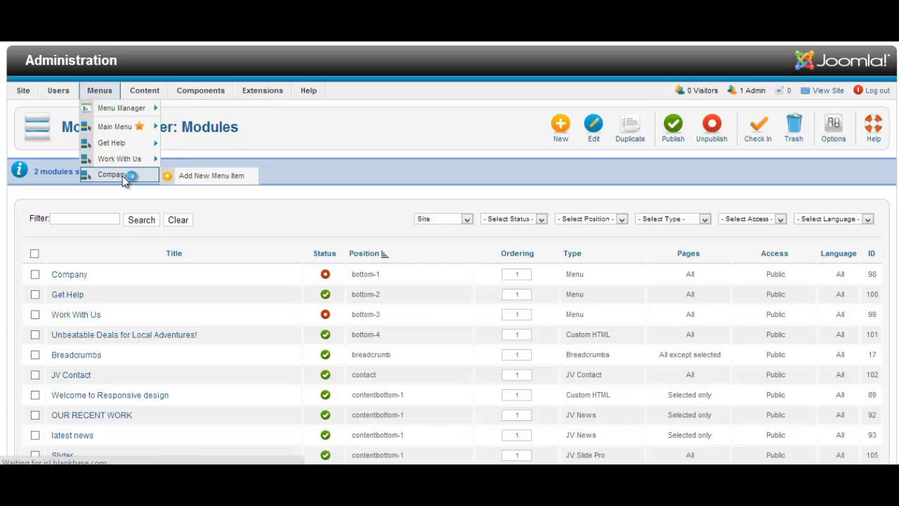
pyautogui.click(129, 177)
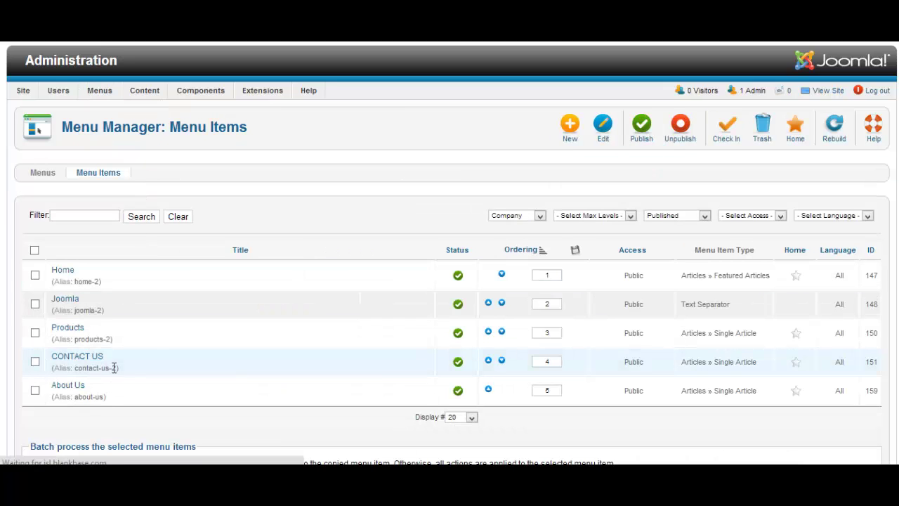
pyautogui.moveTo(86, 385); pyautogui.dragTo(53, 388)
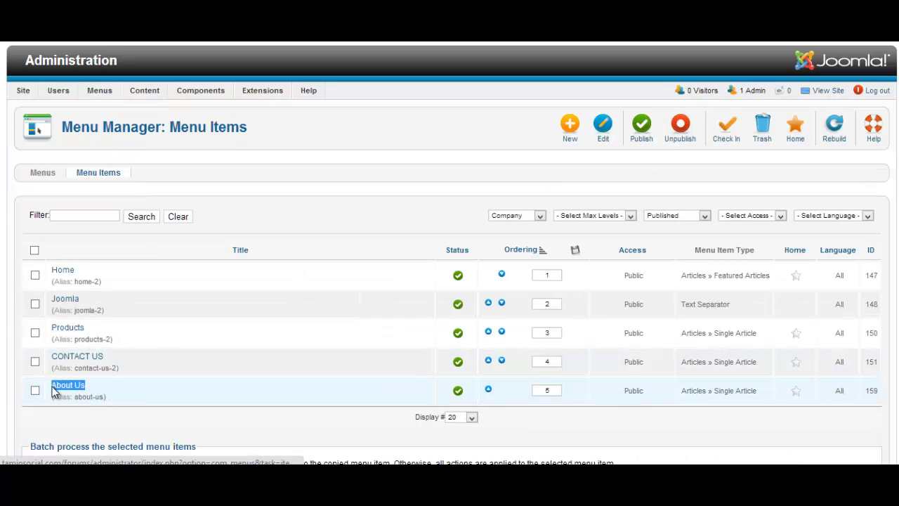
pyautogui.click(85, 408)
pyautogui.click(69, 385)
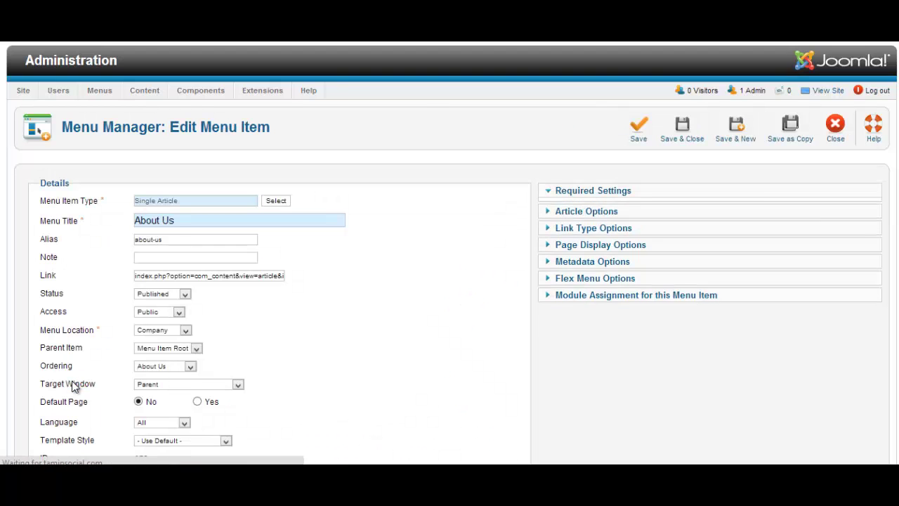
pyautogui.click(181, 330)
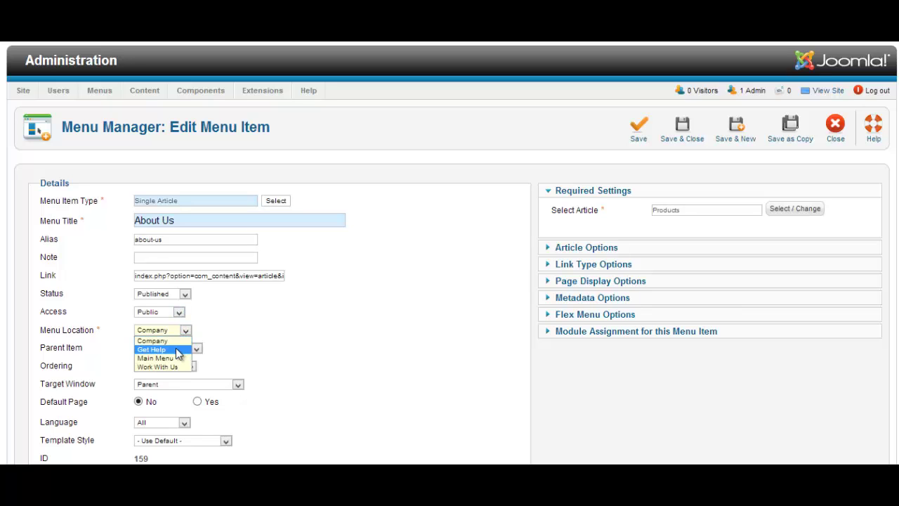
pyautogui.click(179, 349)
pyautogui.click(682, 132)
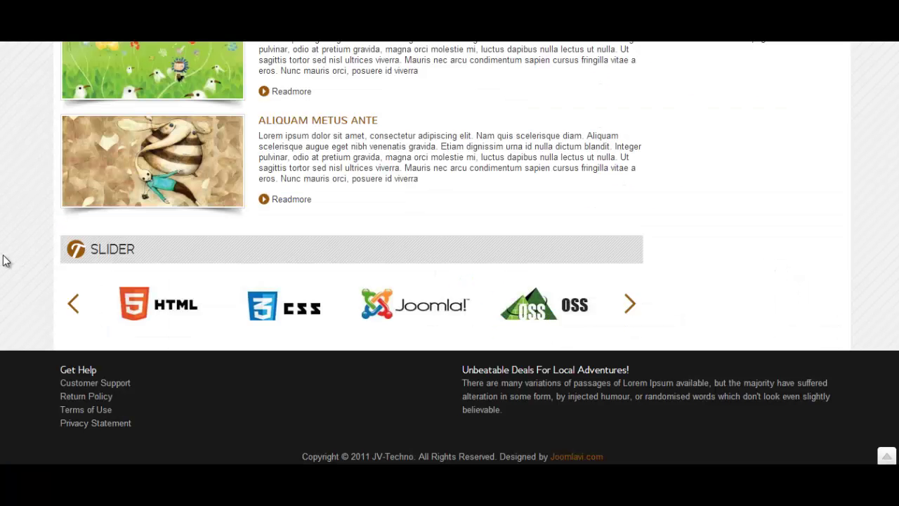
# Step: Reload the site's home page and check the Get Help links in the footer
pyautogui.rightClick(2, 260)
pyautogui.click(42, 296)
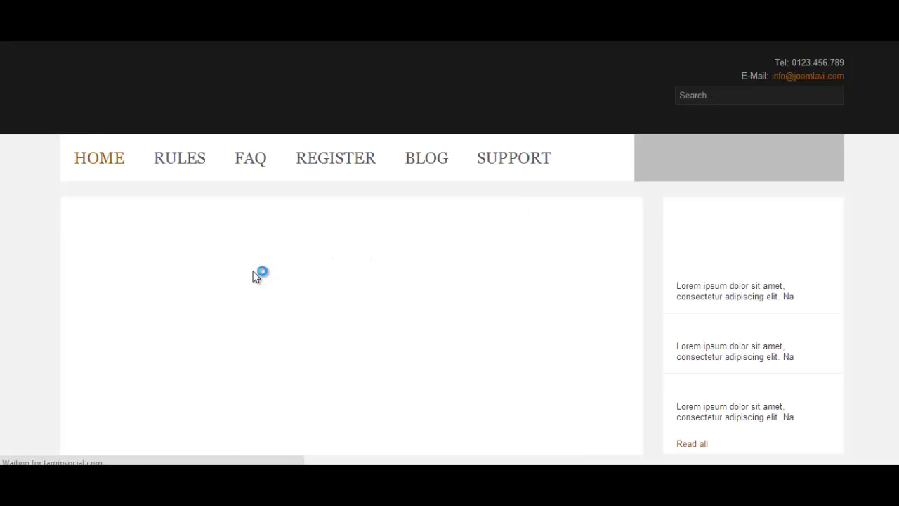
pyautogui.scroll(-5, 224, 286)
pyautogui.scroll(-10, 222, 302)
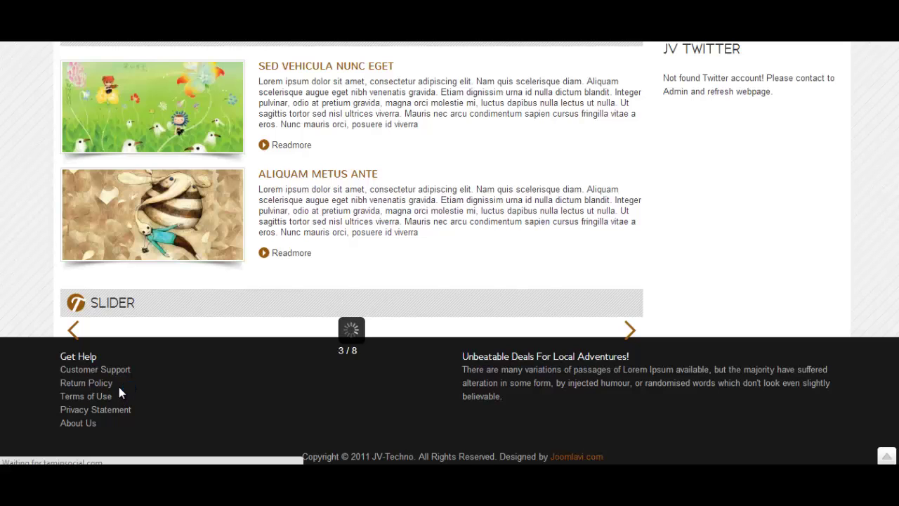
pyautogui.scroll(-1, 134, 406)
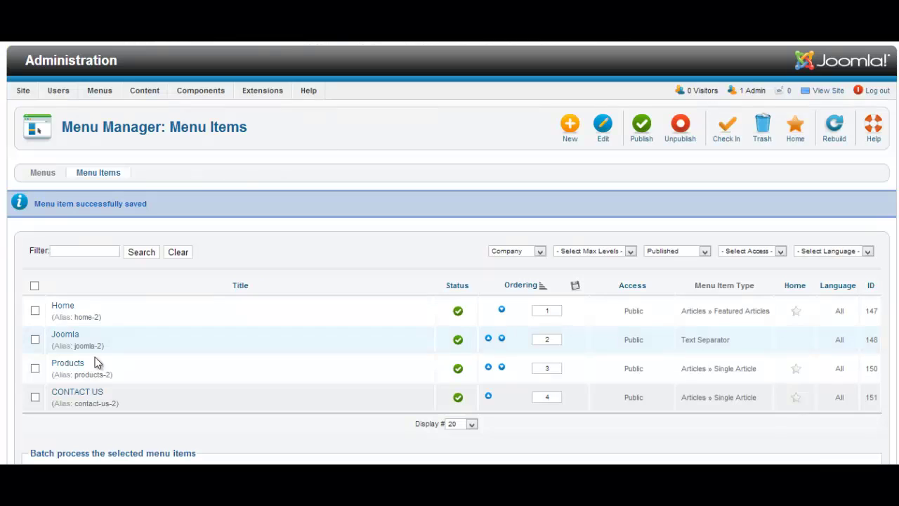
# Step: Rename the Get Help menu's Return Policy item to Sitemap, clear its alias, and save and close it
pyautogui.moveTo(100, 89)
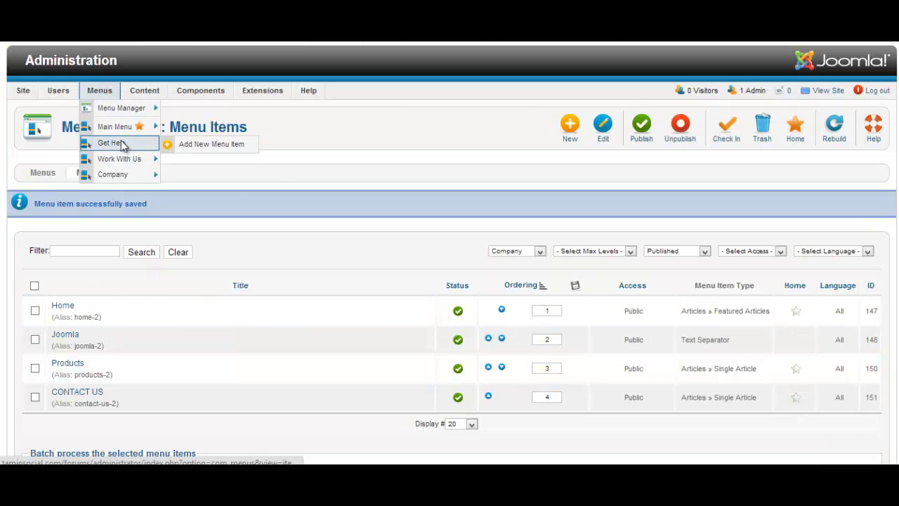
pyautogui.click(116, 142)
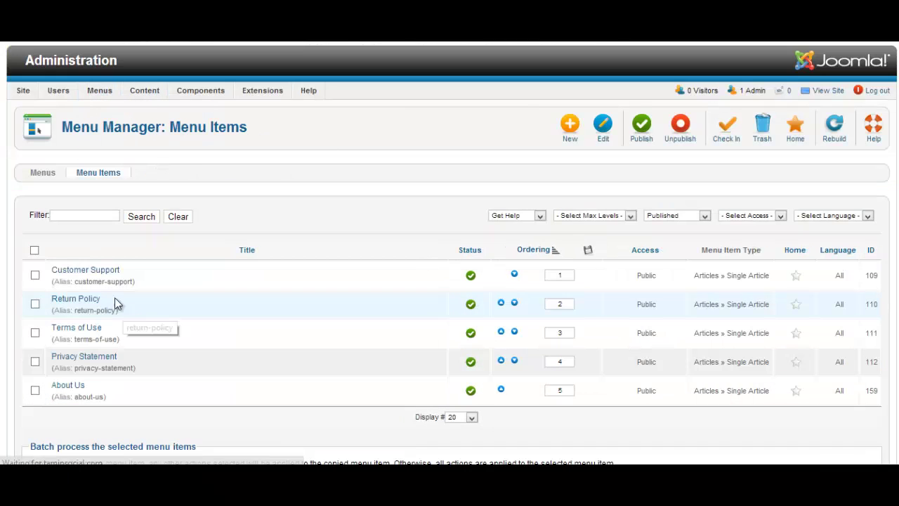
pyautogui.click(77, 301)
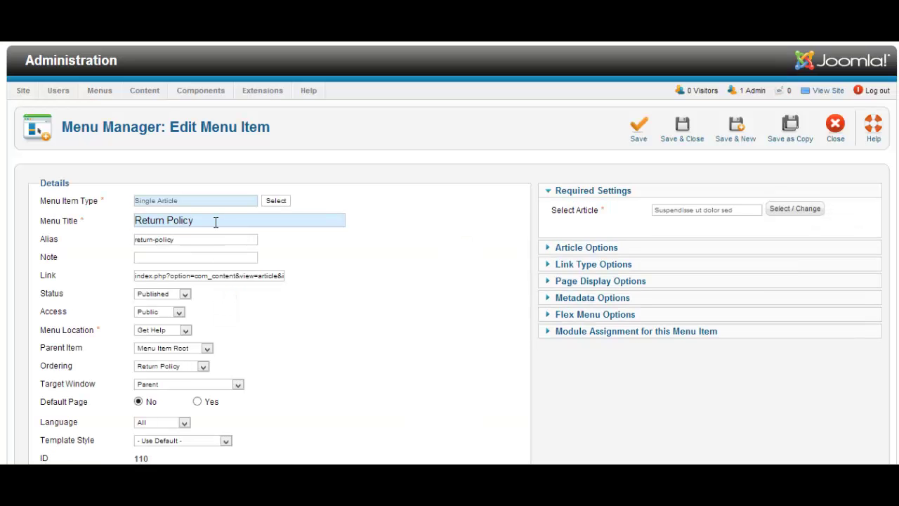
pyautogui.tripleClick(200, 225)
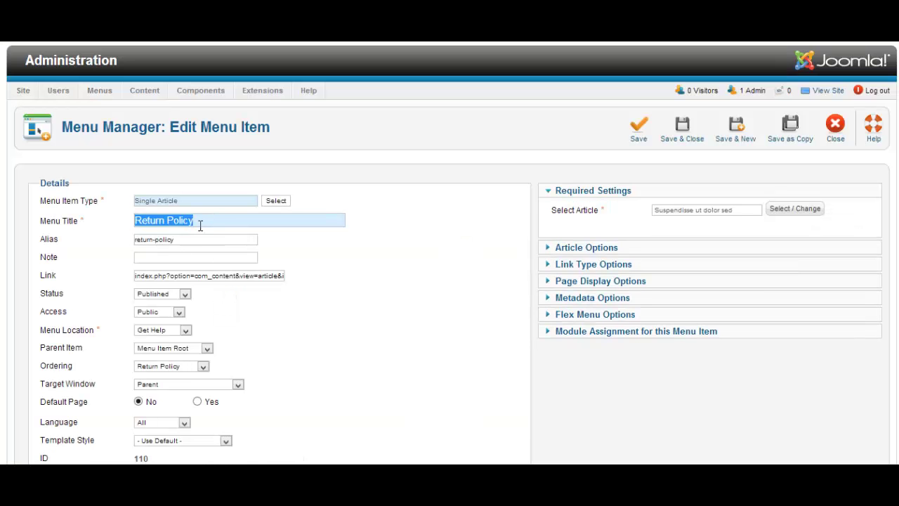
pyautogui.write('Sitemap')
pyautogui.press('Tab')
pyautogui.press('BackSpace')
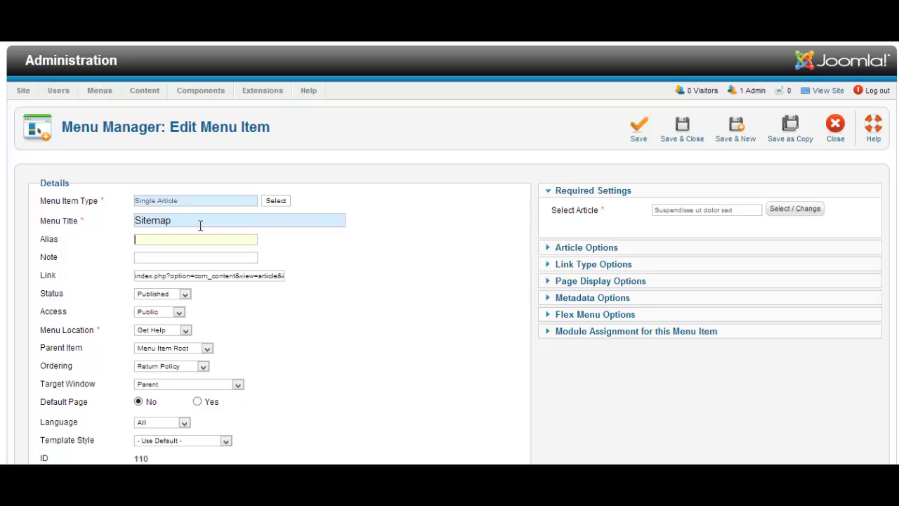
pyautogui.click(690, 132)
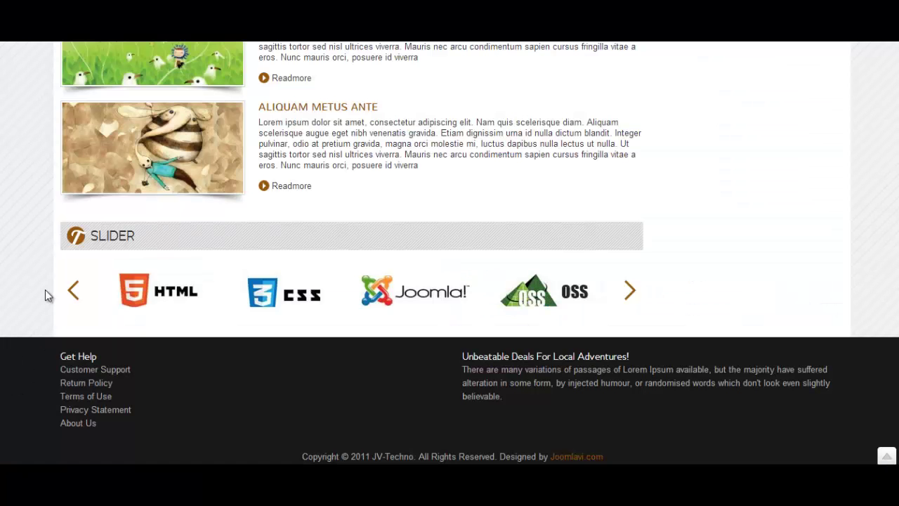
# Step: Reload the site's home page and look it over from the main menu to the lower content sections
pyautogui.rightClick(42, 288)
pyautogui.click(56, 327)
pyautogui.click(886, 456)
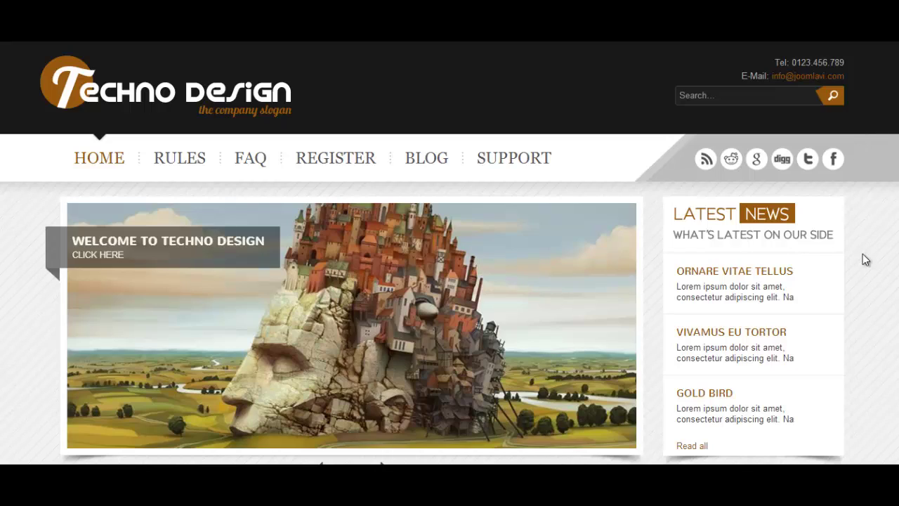
pyautogui.scroll(-15, 450, 253)
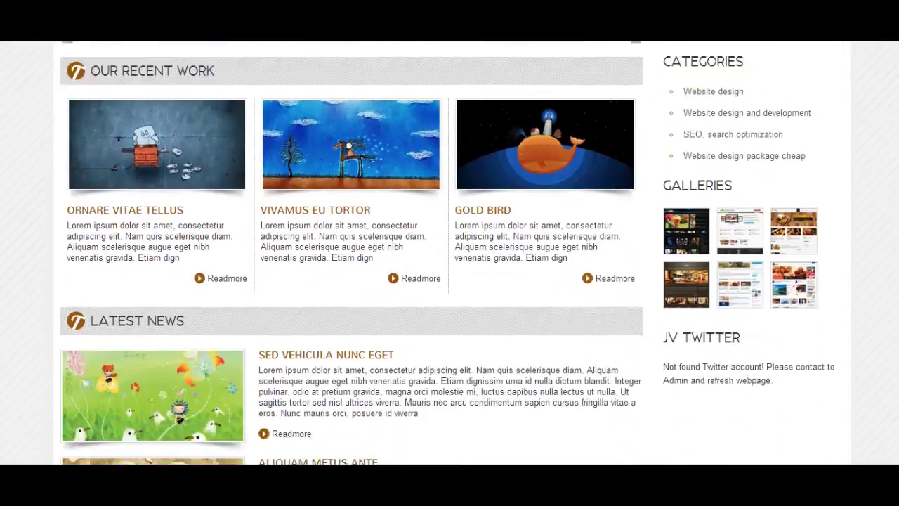
pyautogui.scroll(15, 449, 253)
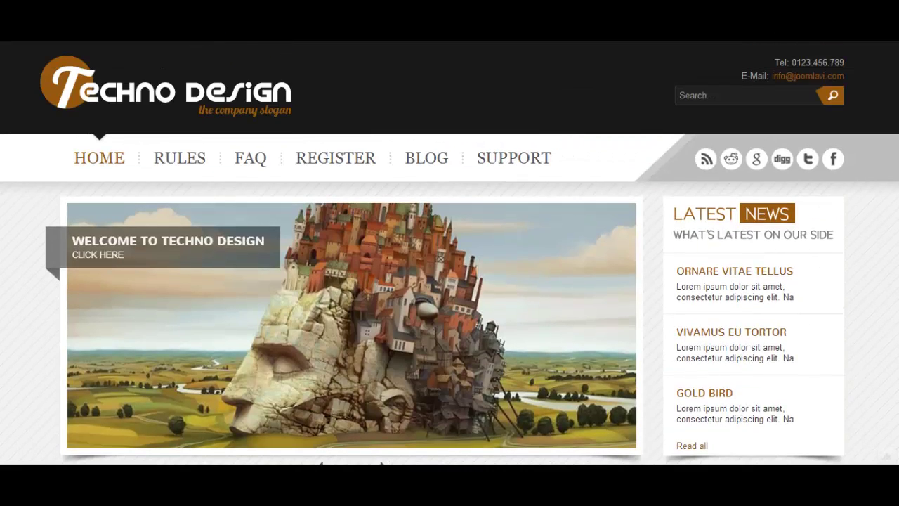